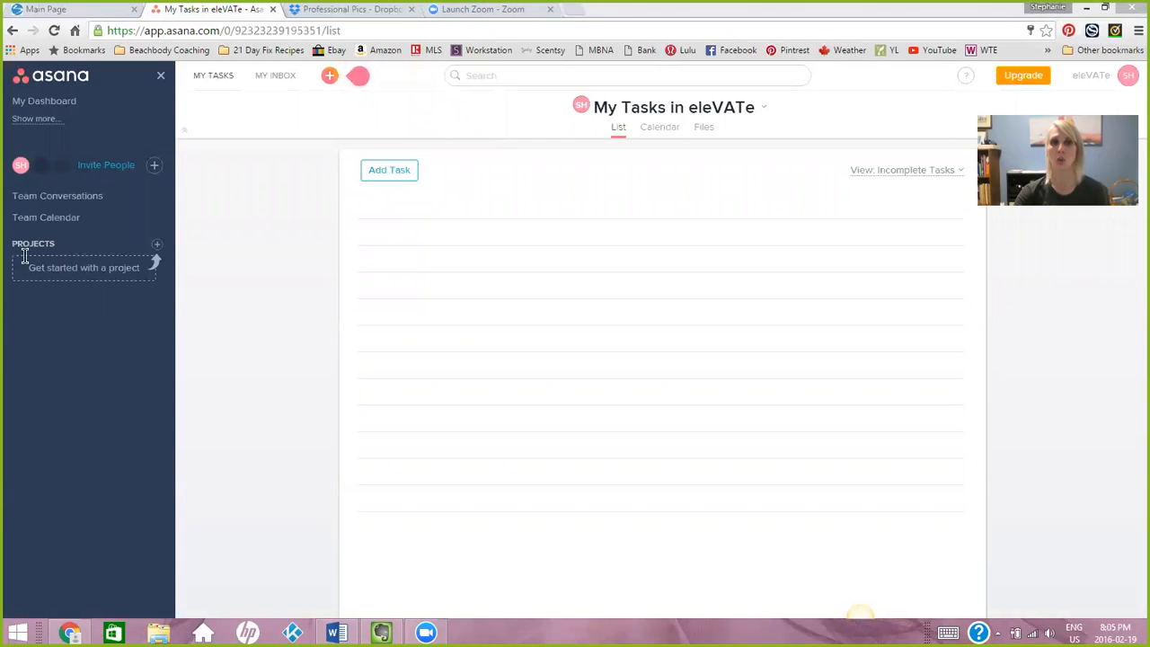
Create a new project named "Leads" with its privacy set to Private to me.
left_click(157, 246)
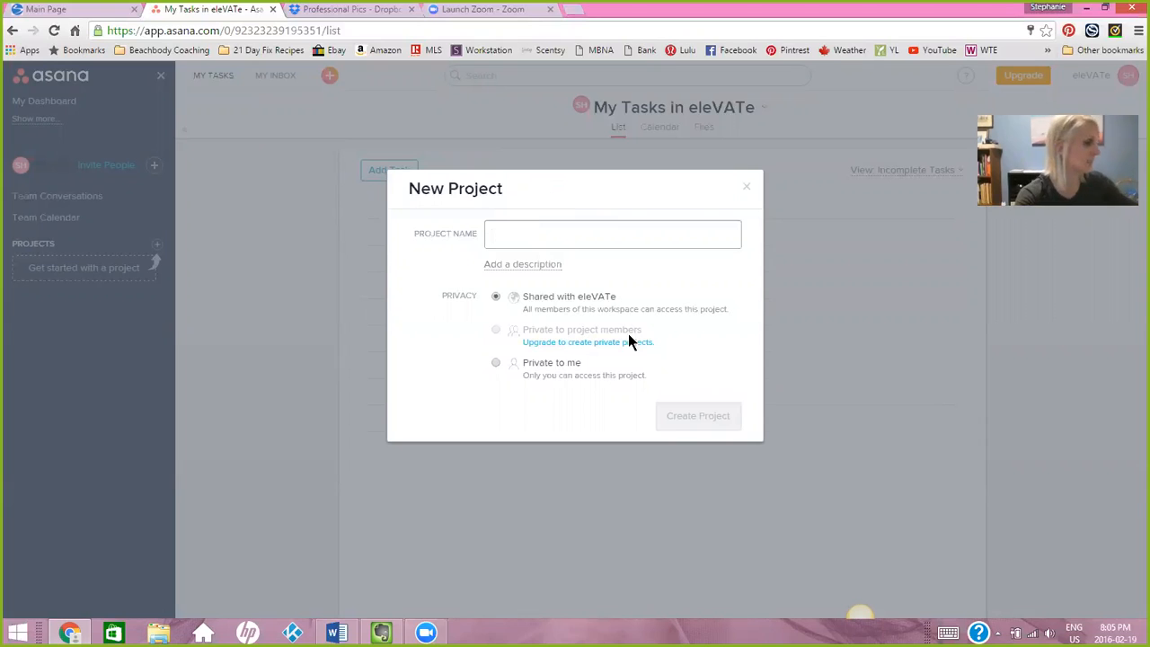
type("Leads")
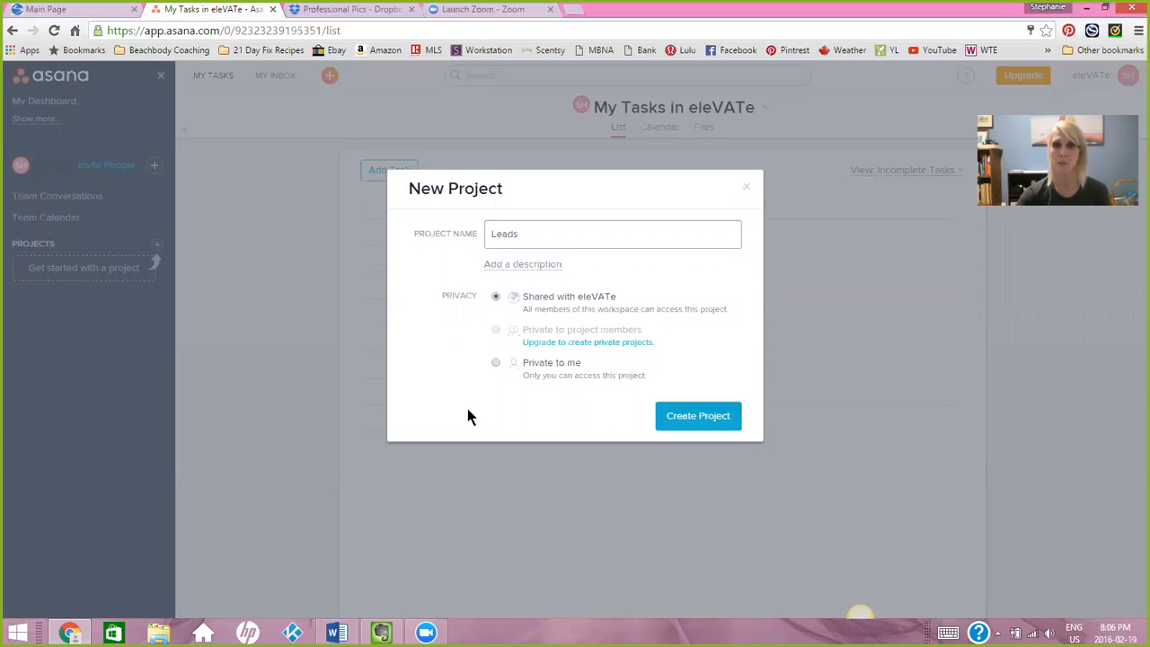
left_click(496, 364)
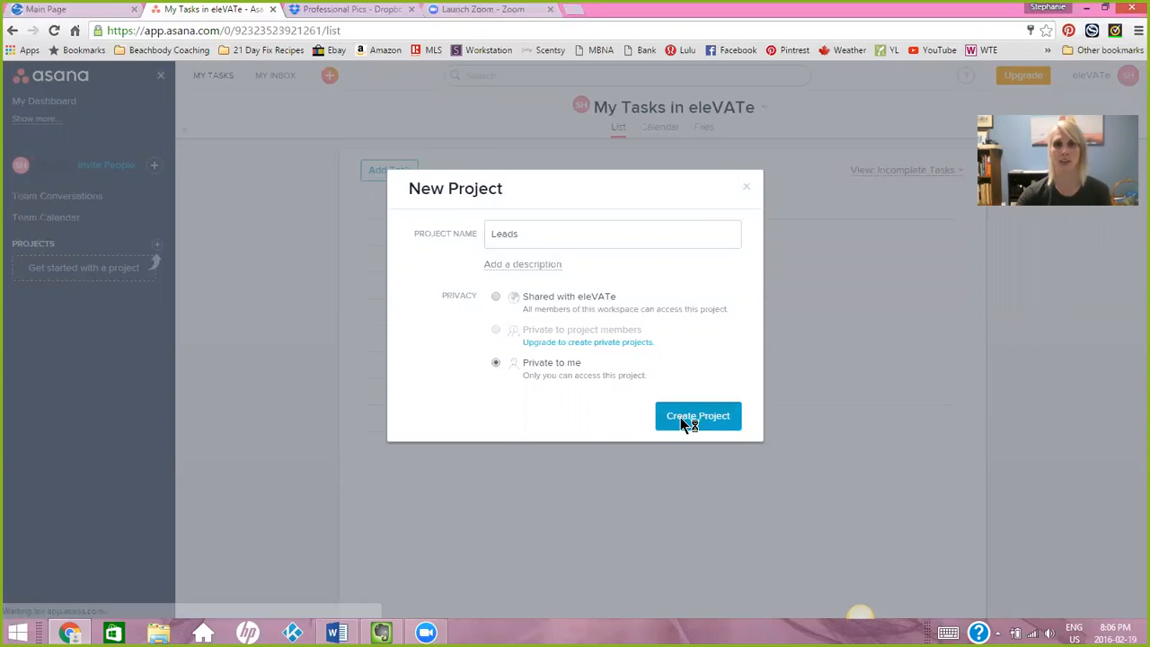
left_click(681, 418)
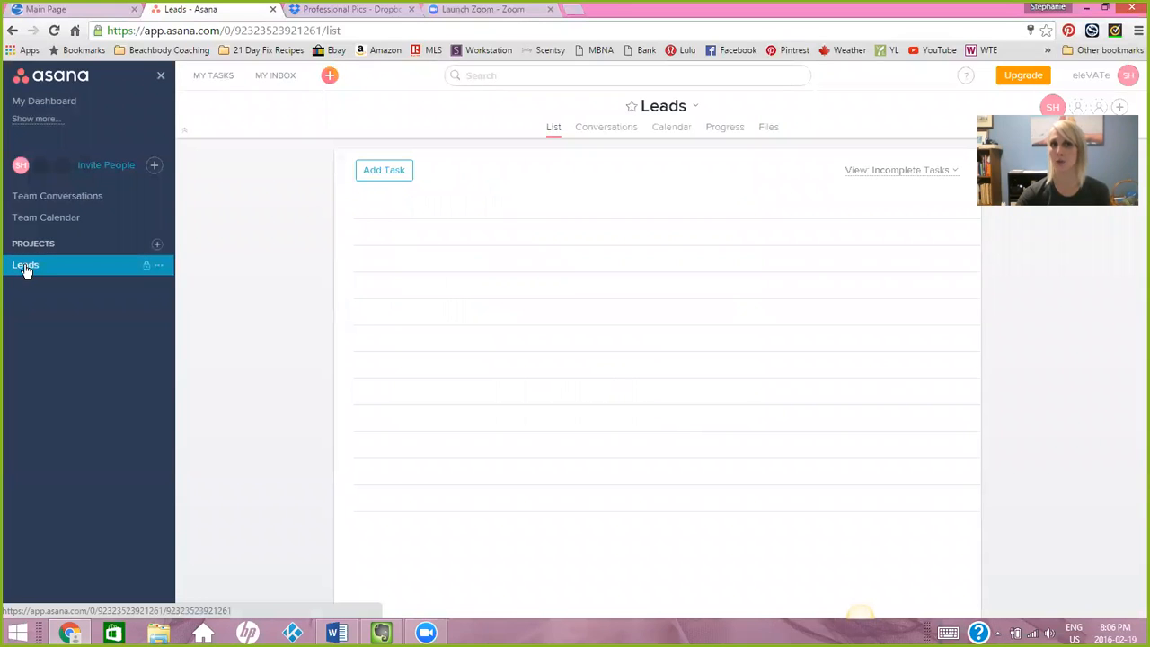
Create a new project named "Customers" with its privacy set to Private to me.
left_click(156, 245)
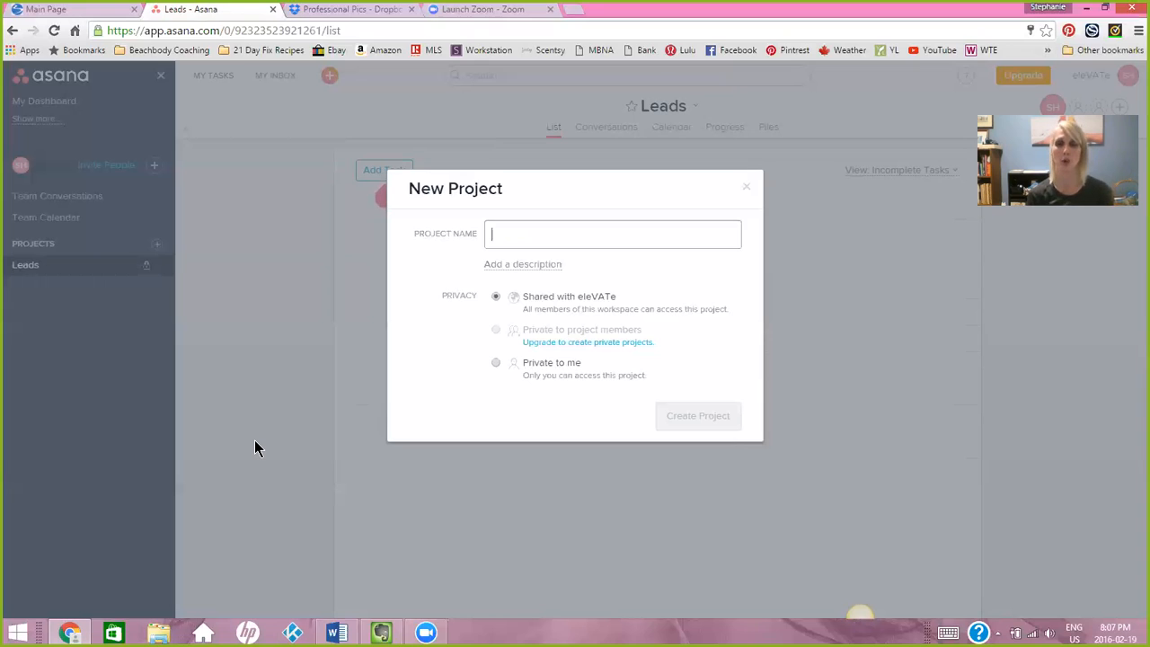
type("C")
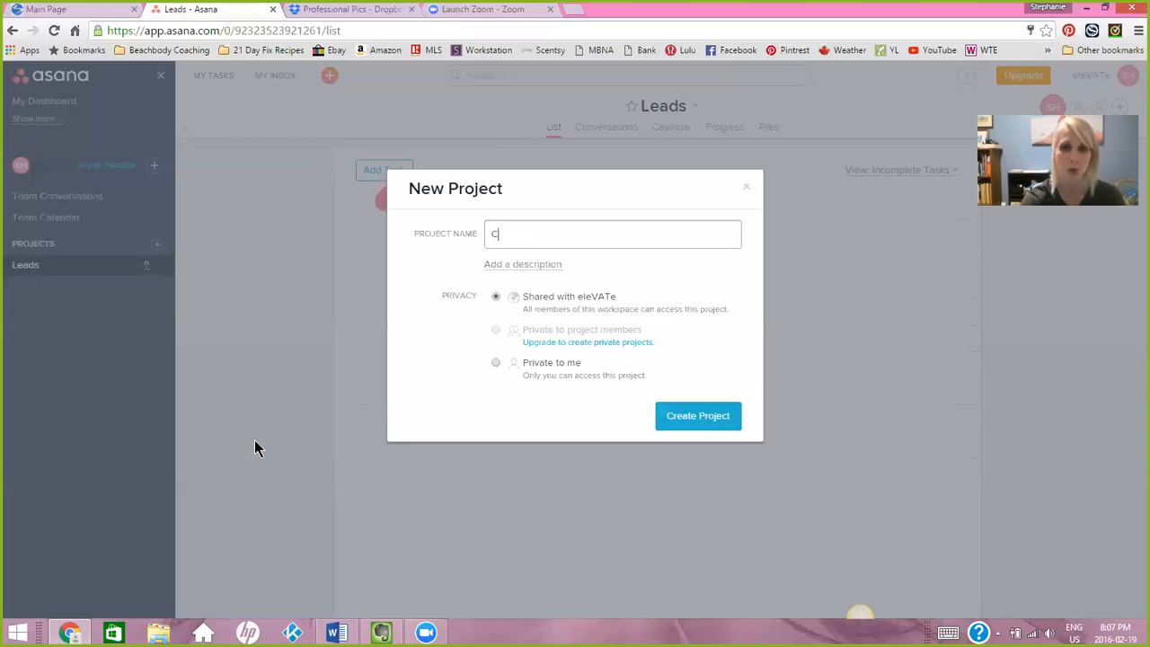
type("ustomers")
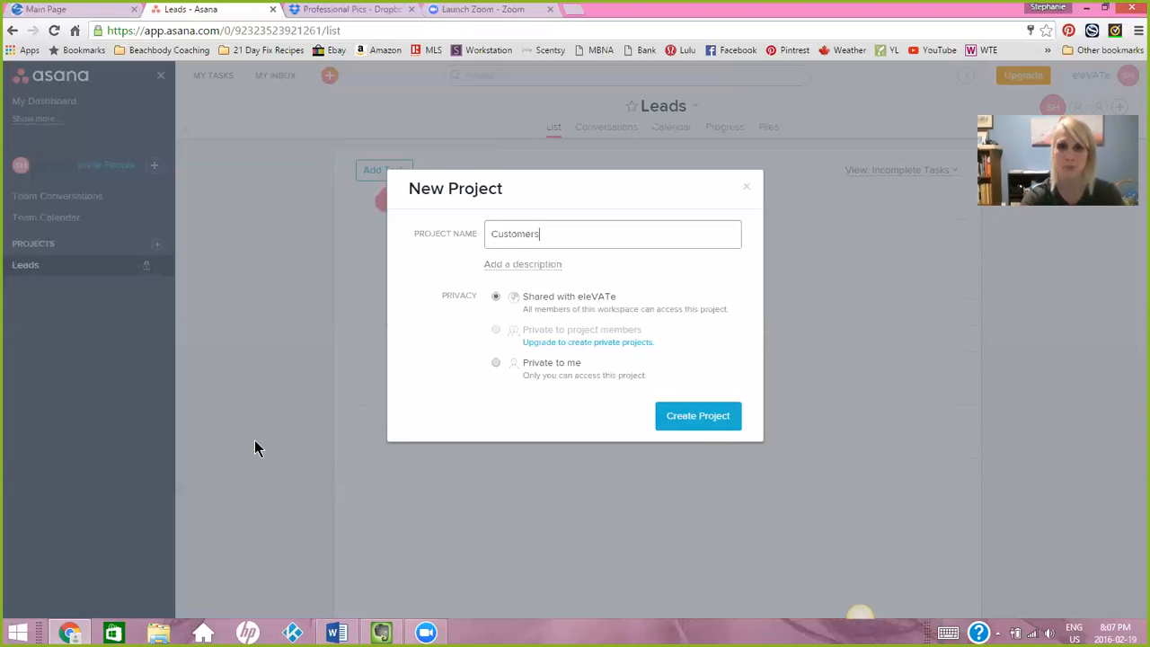
left_click(496, 362)
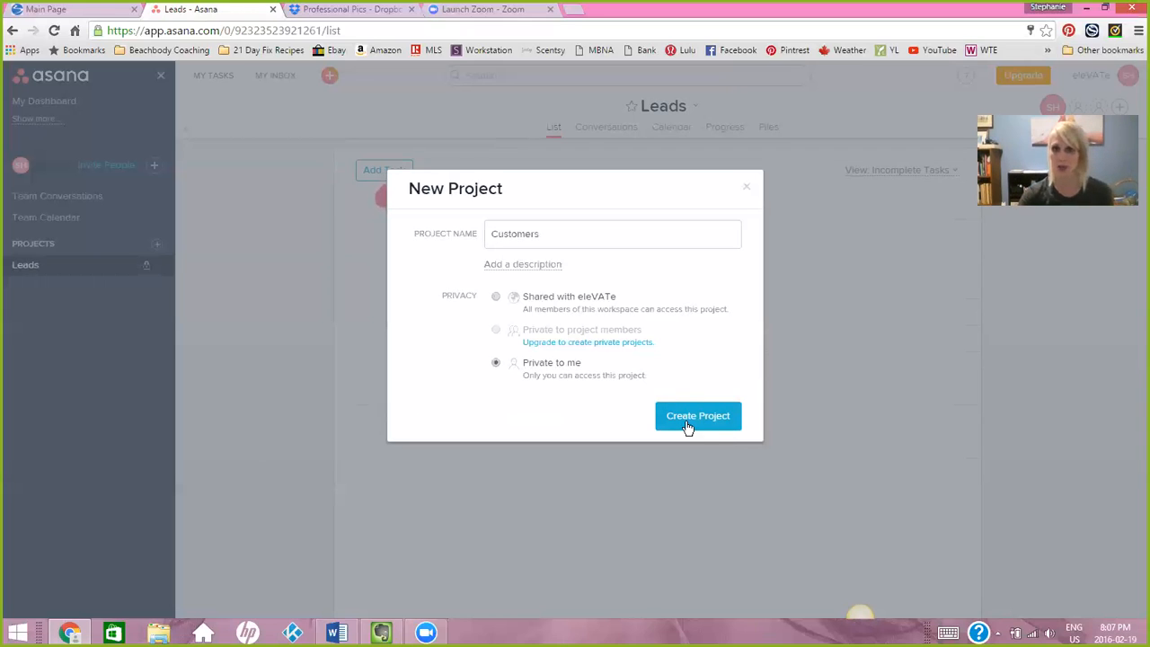
left_click(692, 430)
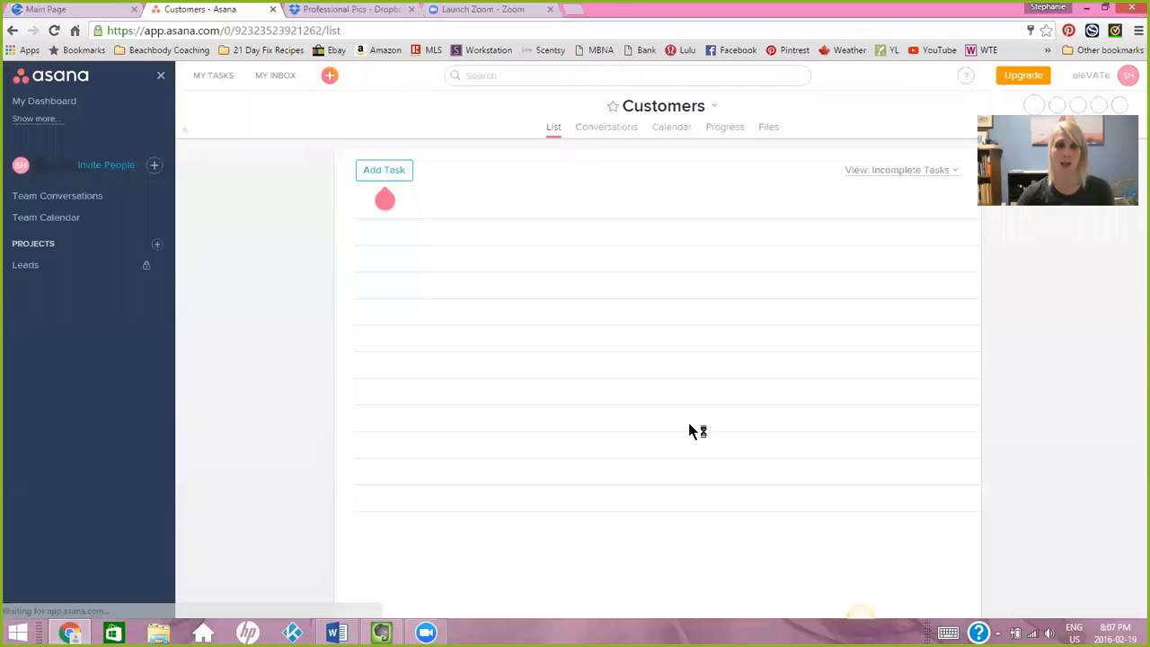
Create a new project named "Coaches" with its privacy set to Private to me.
left_click(156, 243)
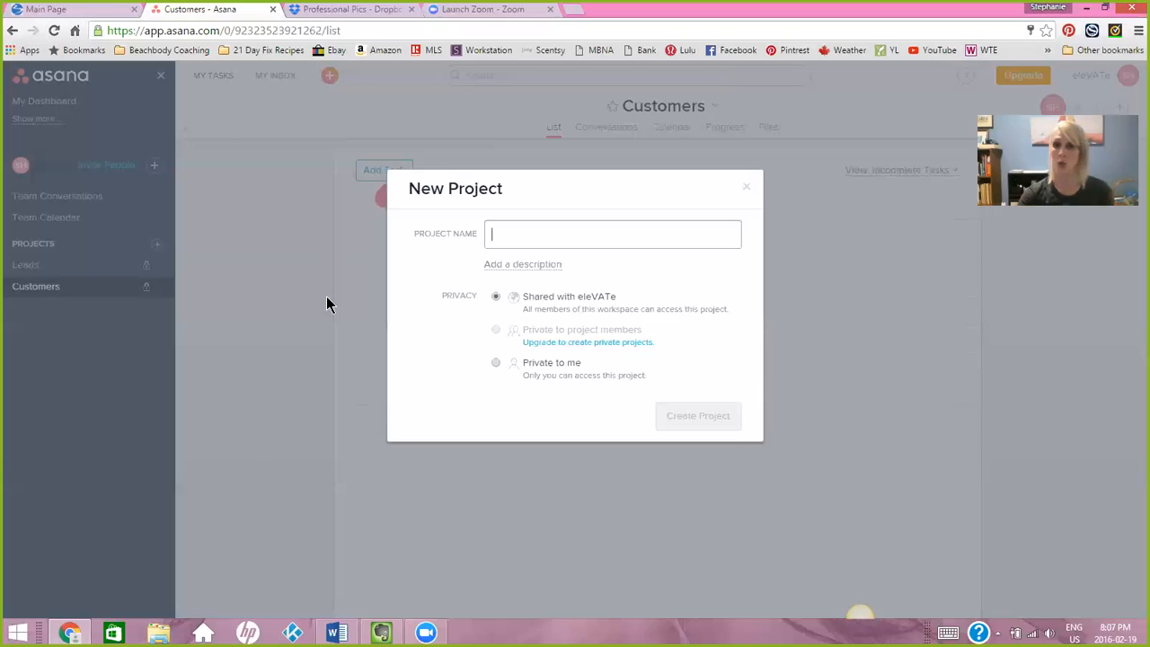
type("Coaches")
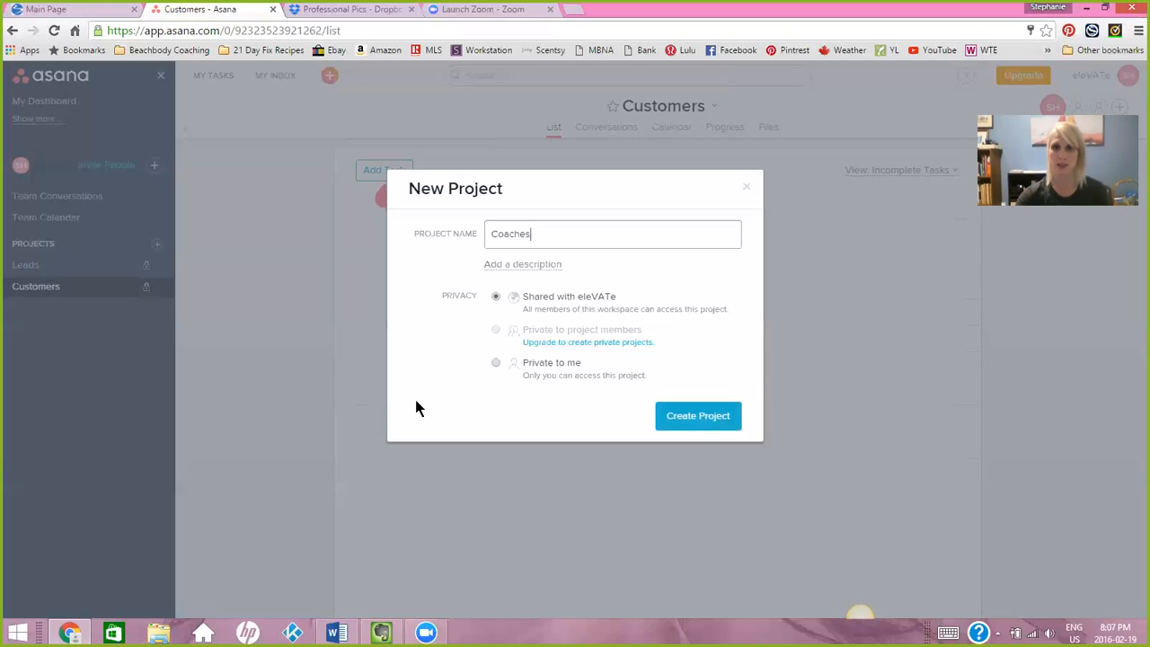
left_click(495, 363)
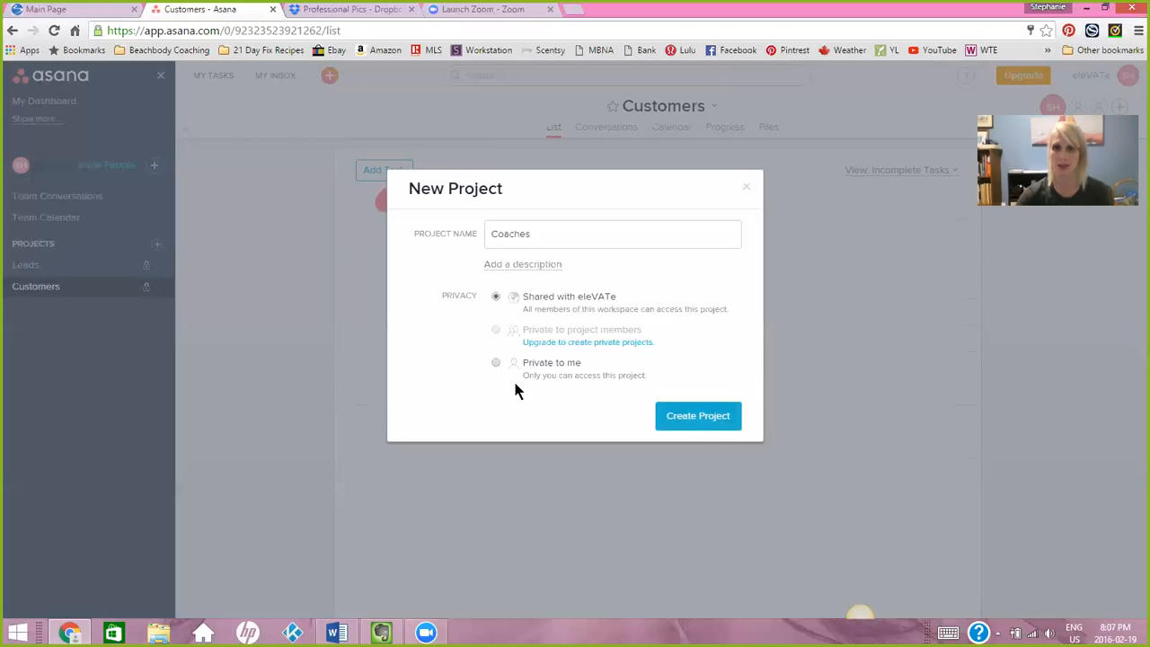
left_click(699, 417)
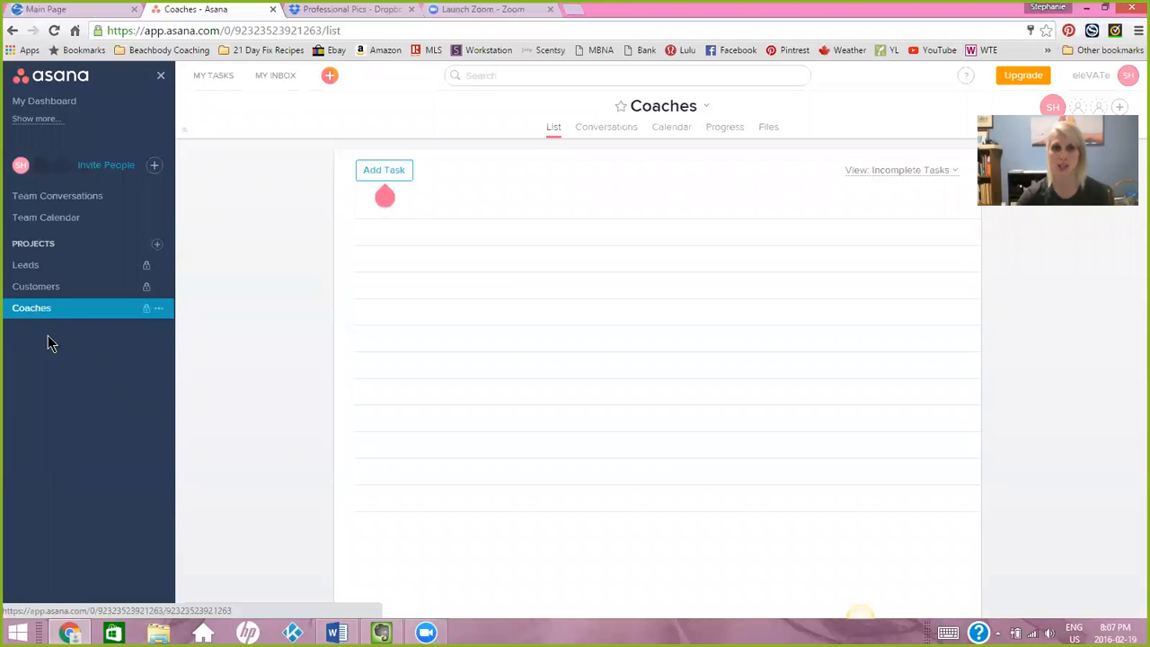
Create a new project named "Coach Prospects" with its privacy set to Private to me.
left_click(157, 243)
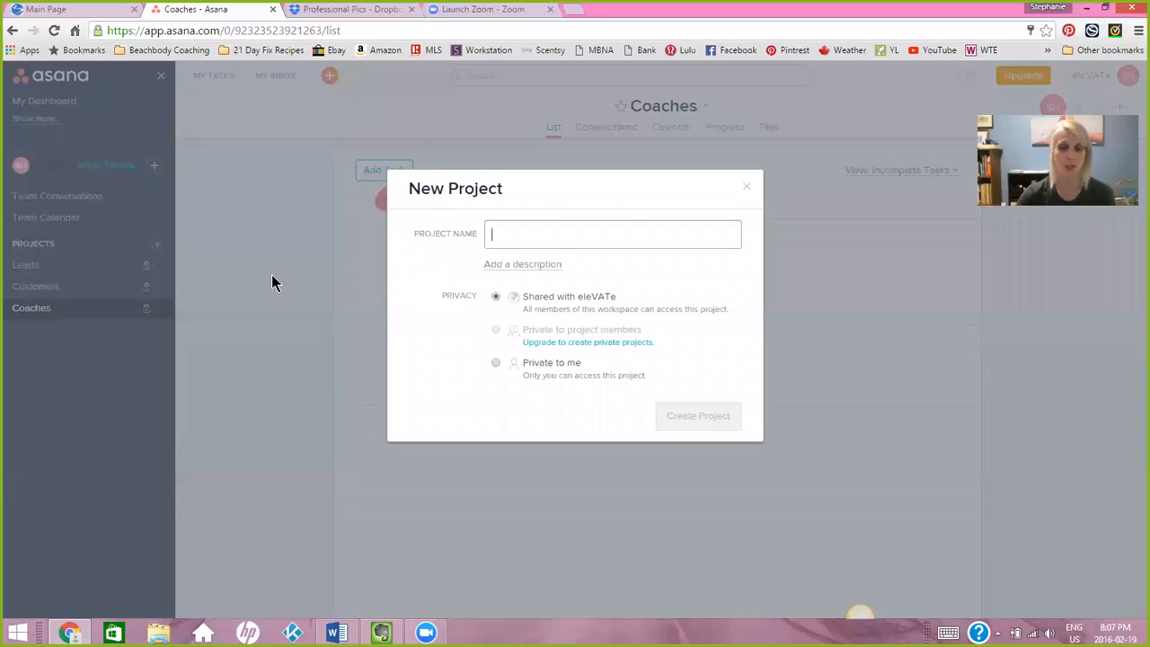
type("Coach Prospect")
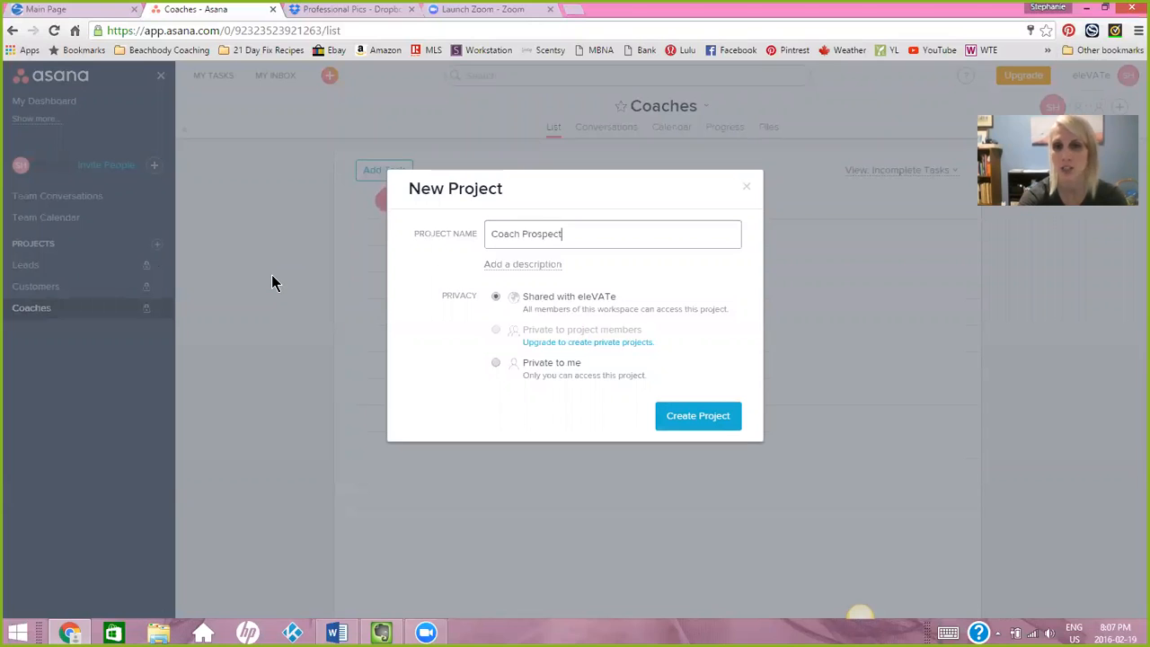
type("s")
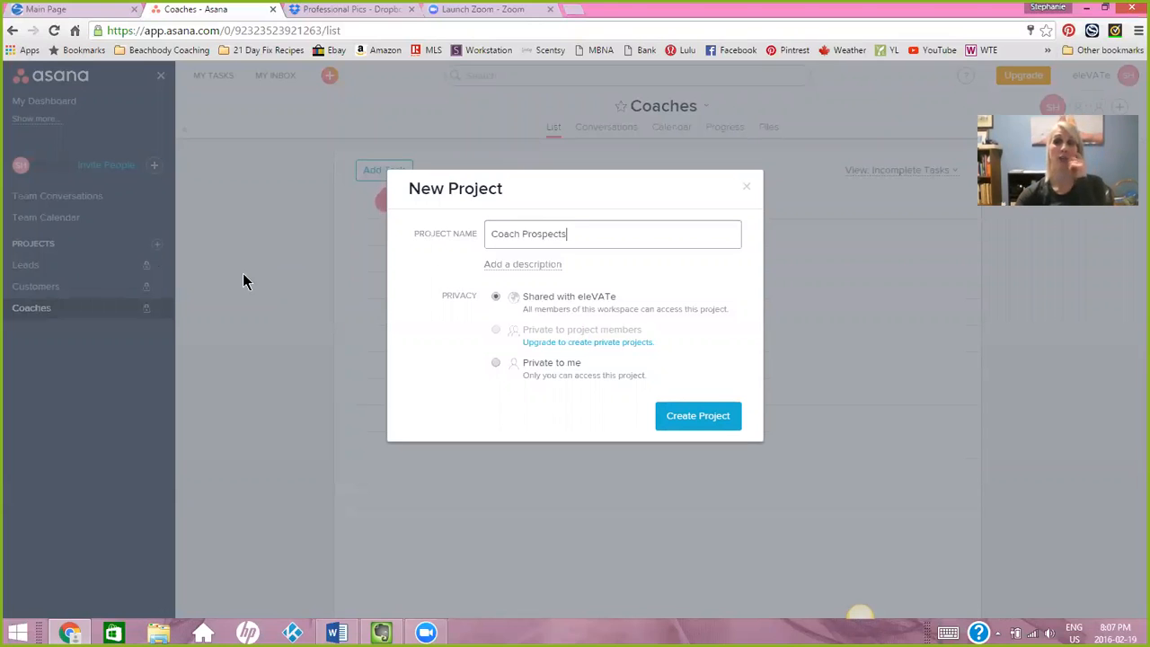
left_click(496, 364)
left_click(669, 422)
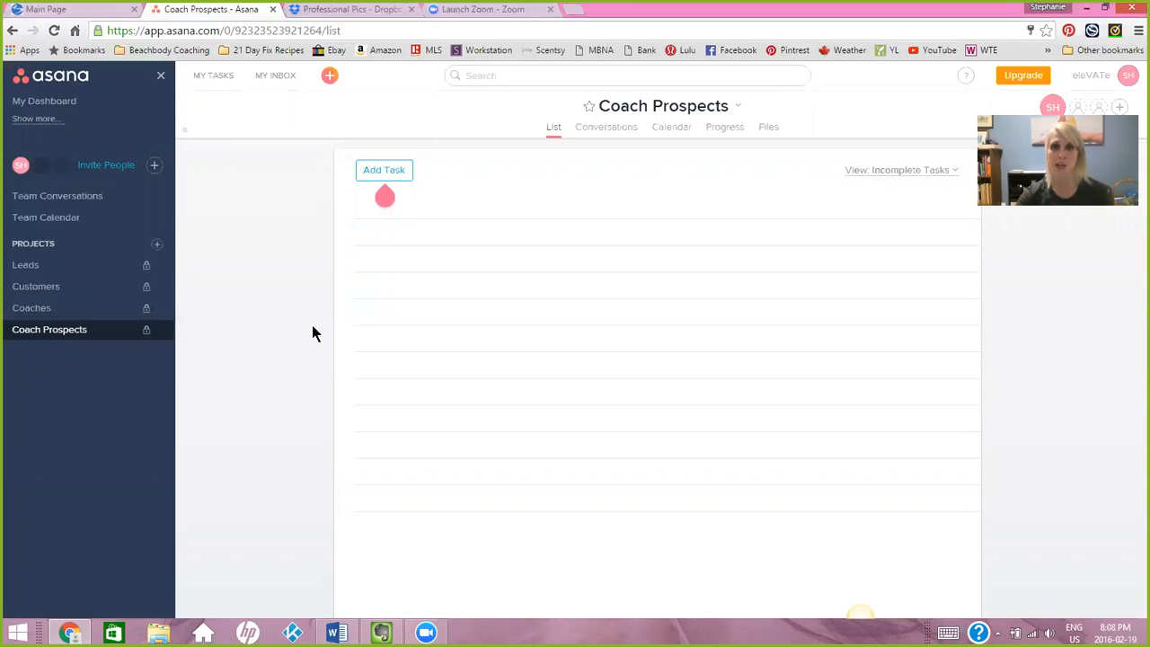
Add a new task to the Leads project and assign it to the account owner.
left_click(36, 269)
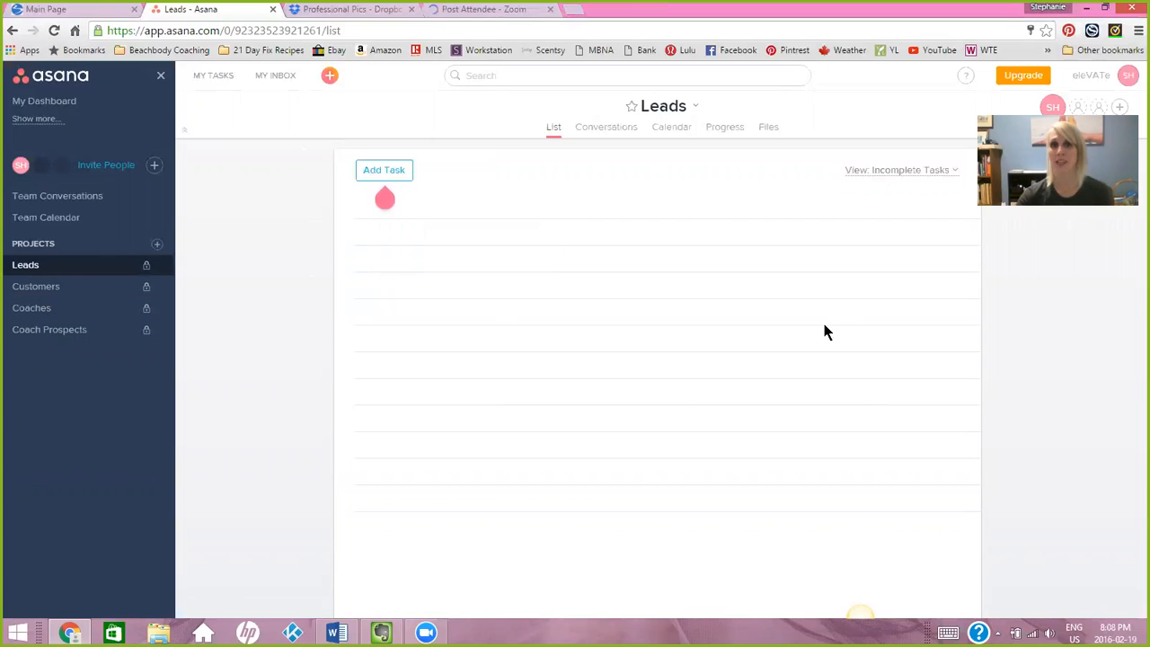
mouse_move(391, 175)
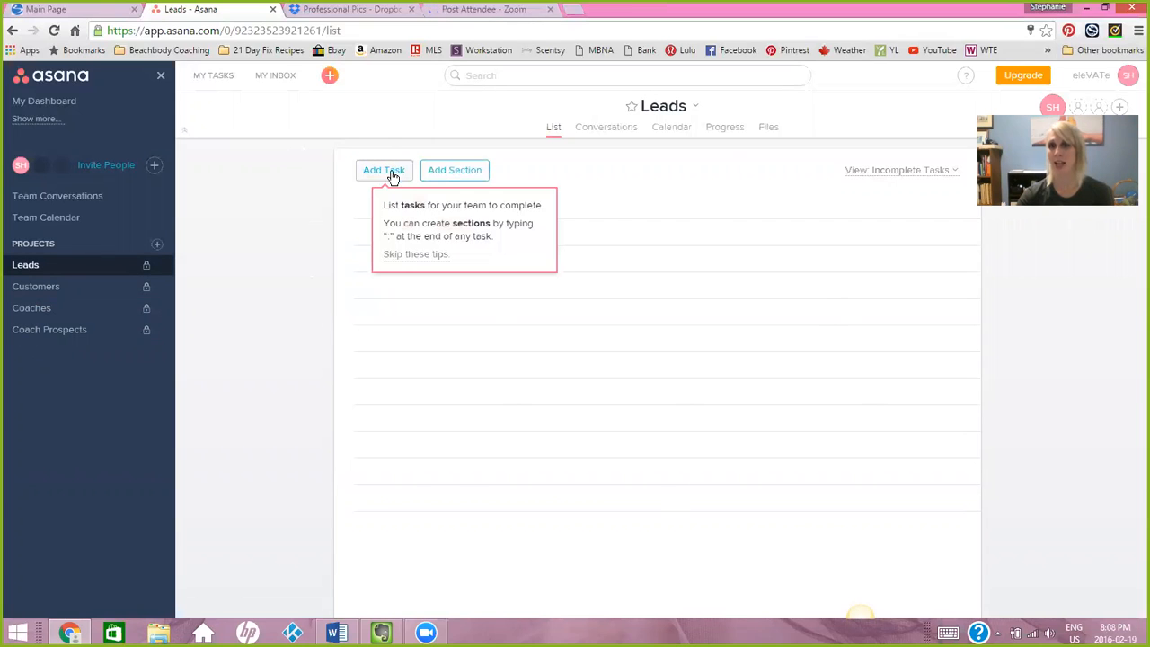
left_click(388, 175)
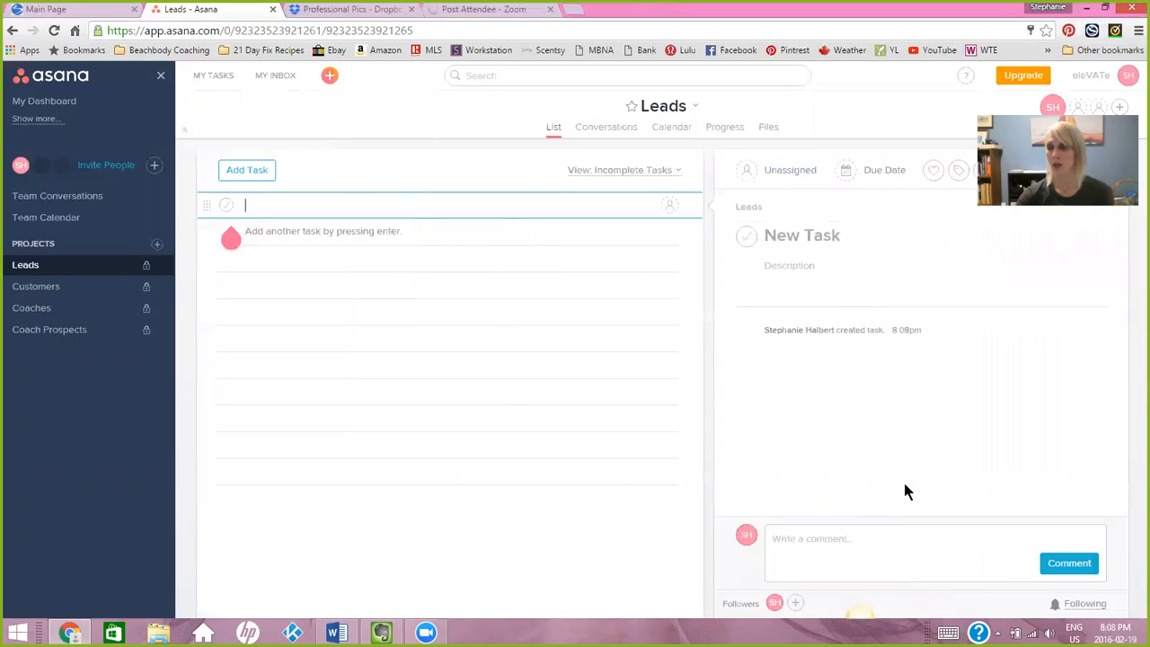
left_click_drag(1092, 108, 125, 17)
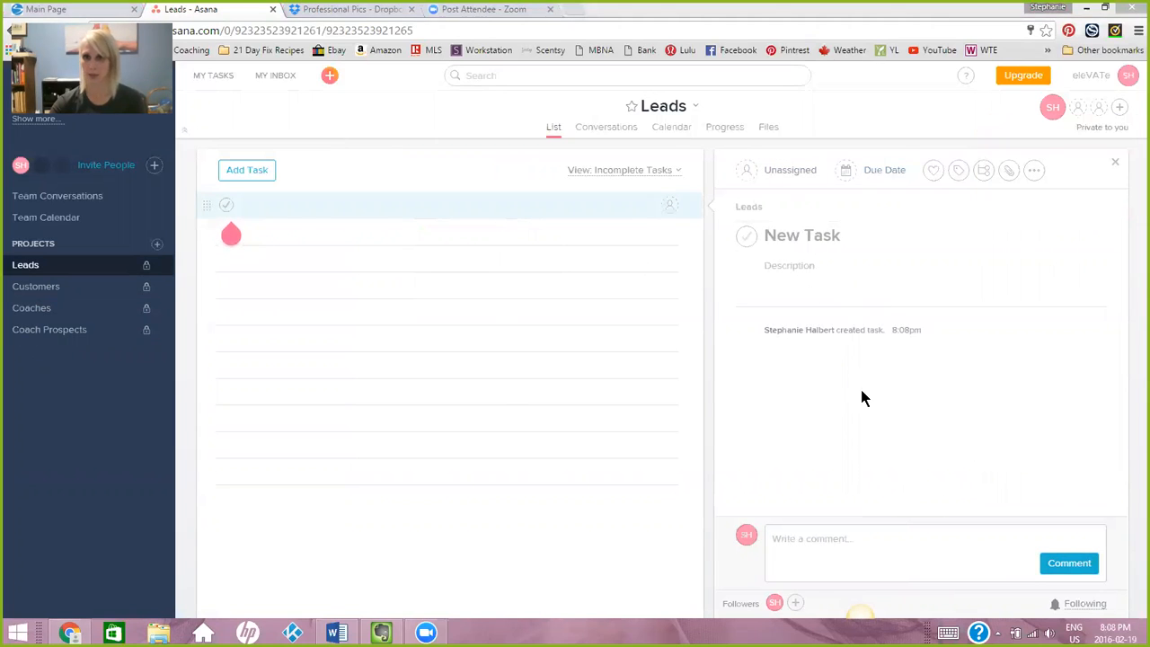
left_click(787, 173)
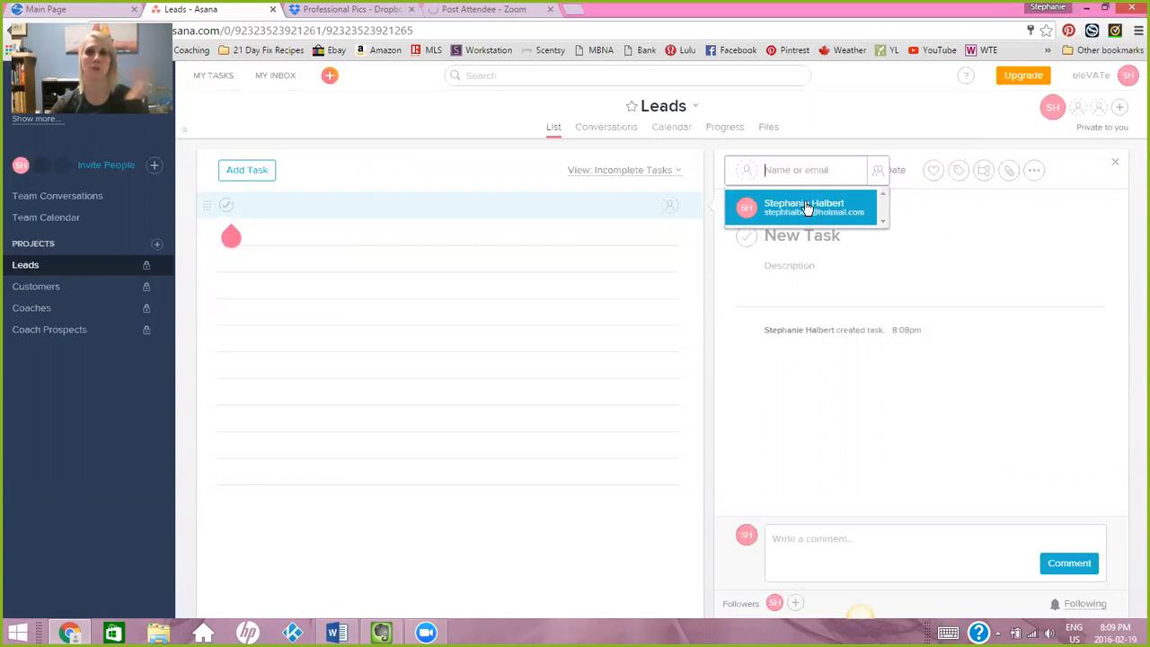
left_click(803, 208)
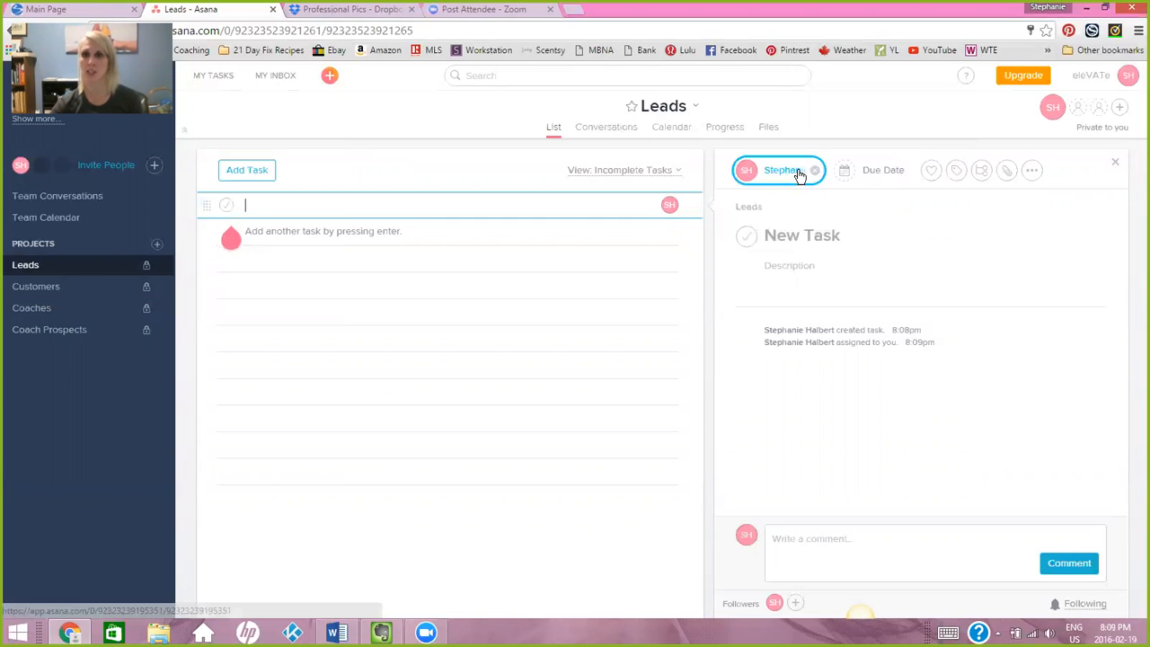
Name the new task in the Leads project with the lead's full name.
left_click(778, 234)
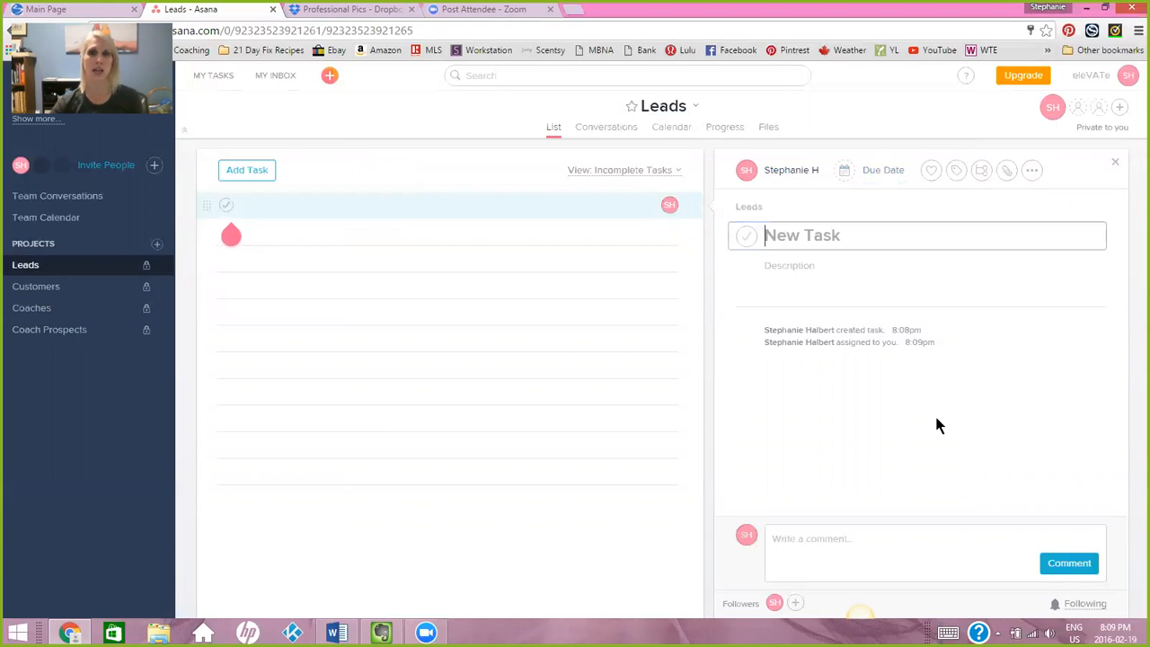
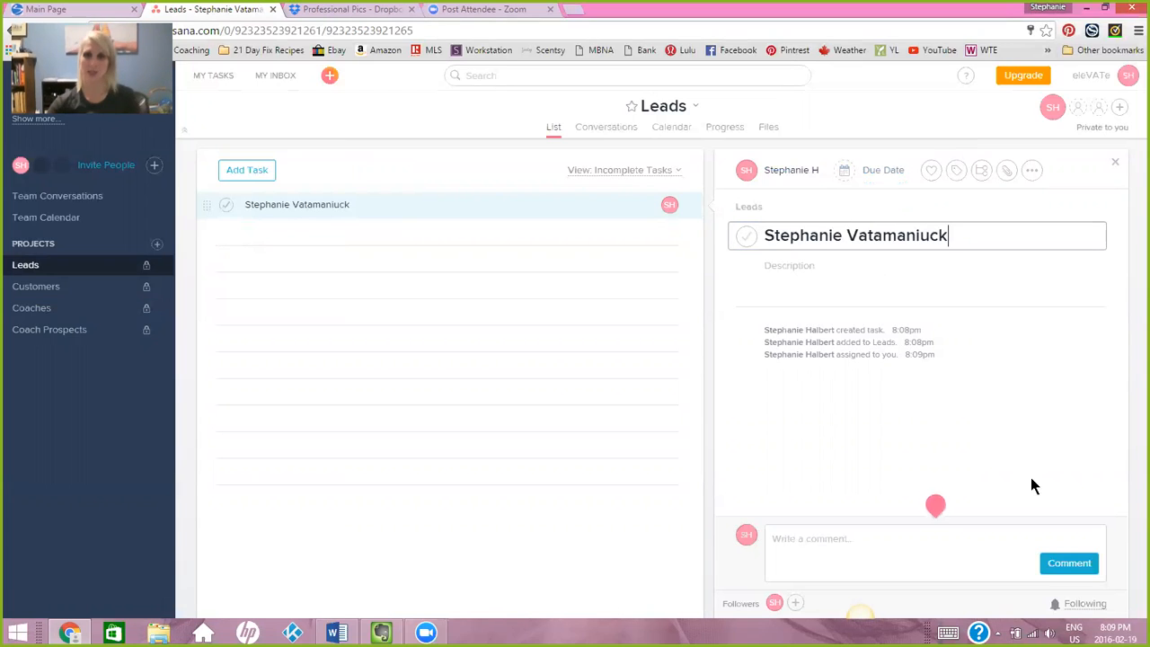
Enter the task description "Messaged me and was interested in the 21 Day Fix Challenge group. Goal is to tone and build muscle.".
left_click(781, 277)
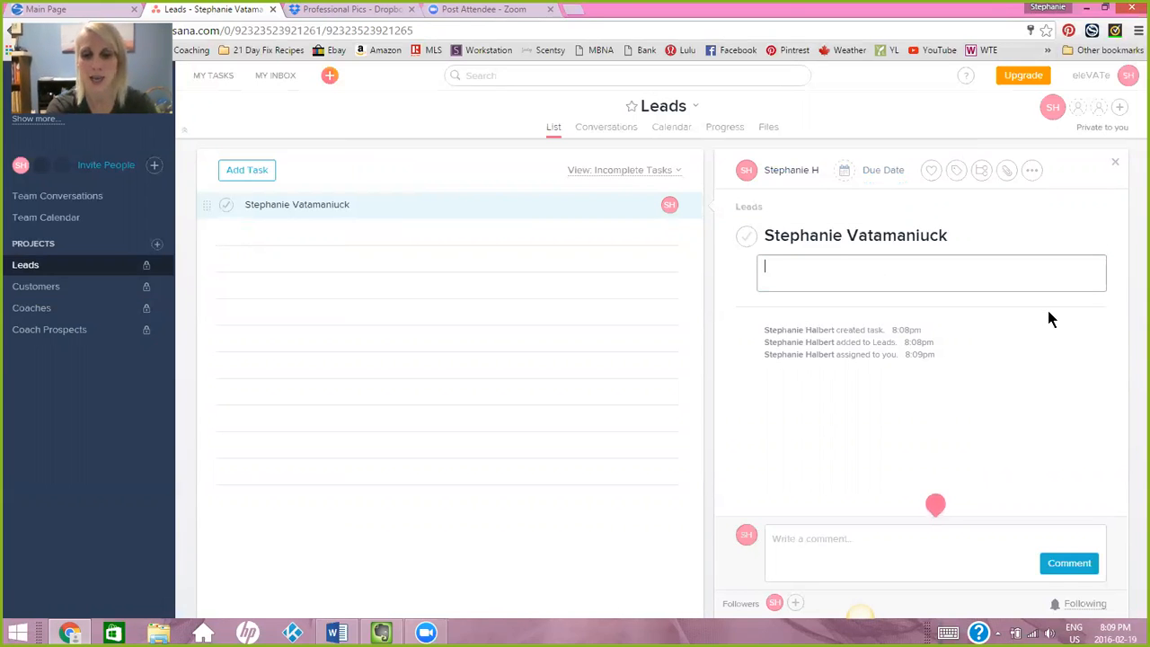
type("Messaged")
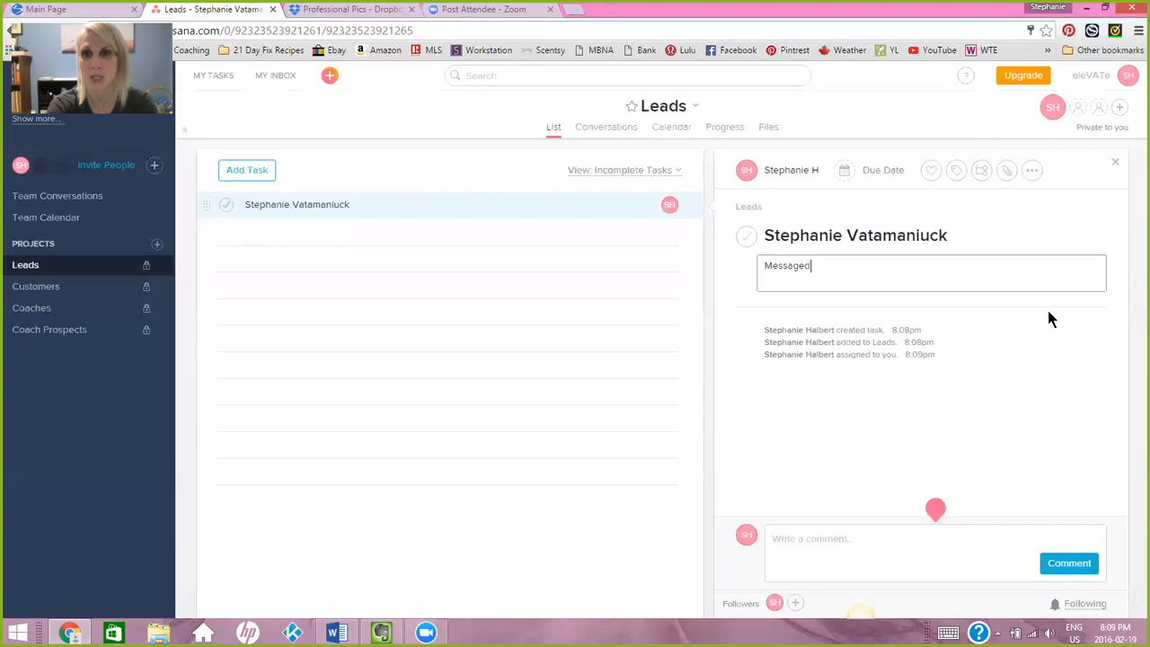
type(" me and was")
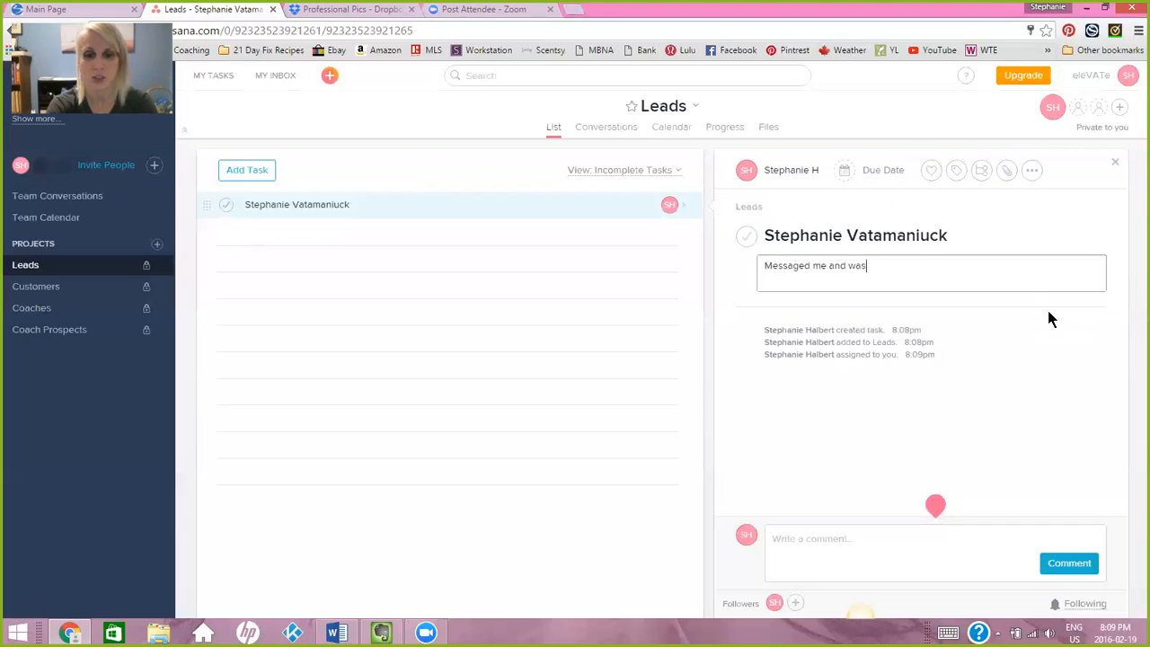
type(" inte")
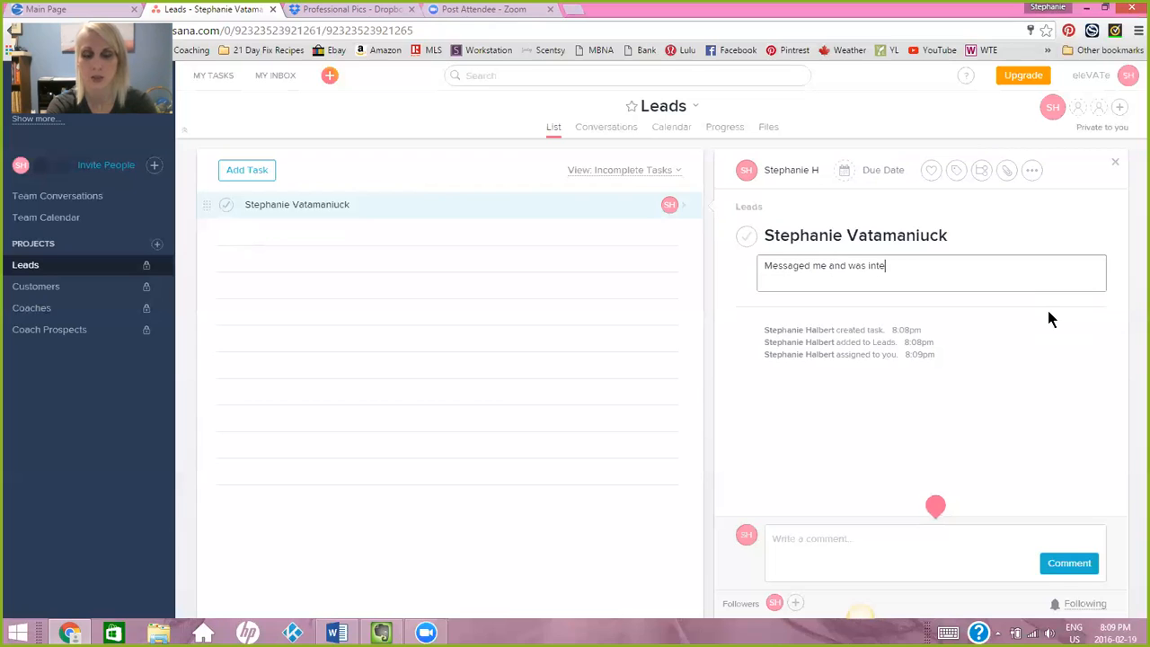
type("rested in the 21 D")
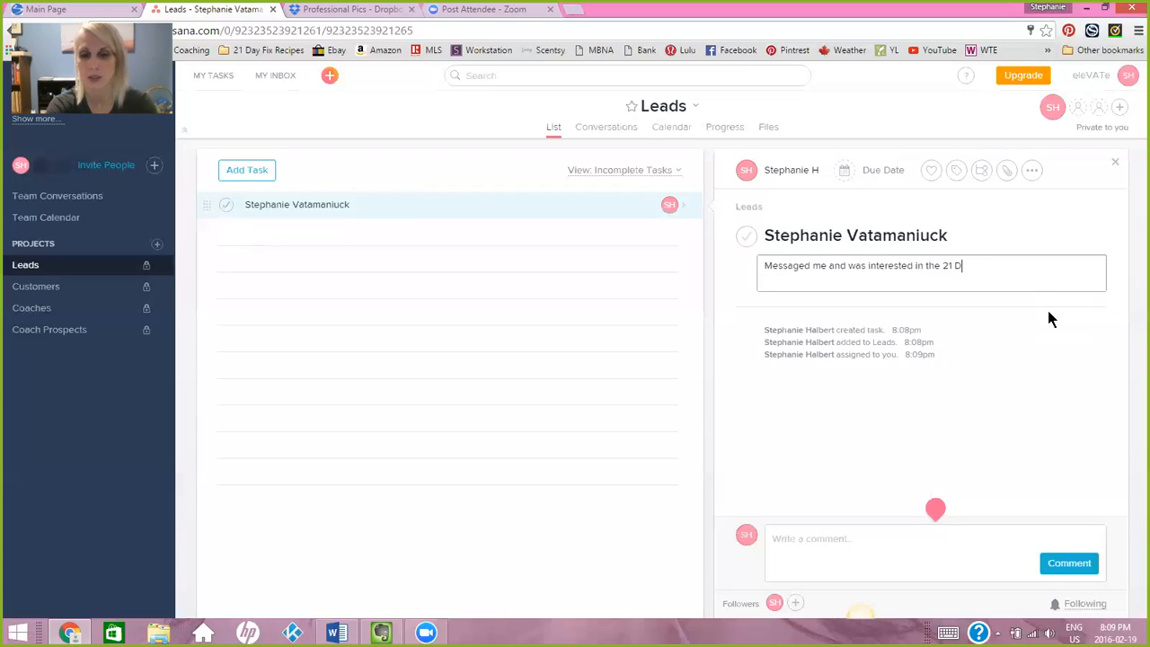
type("ay Fix Cha")
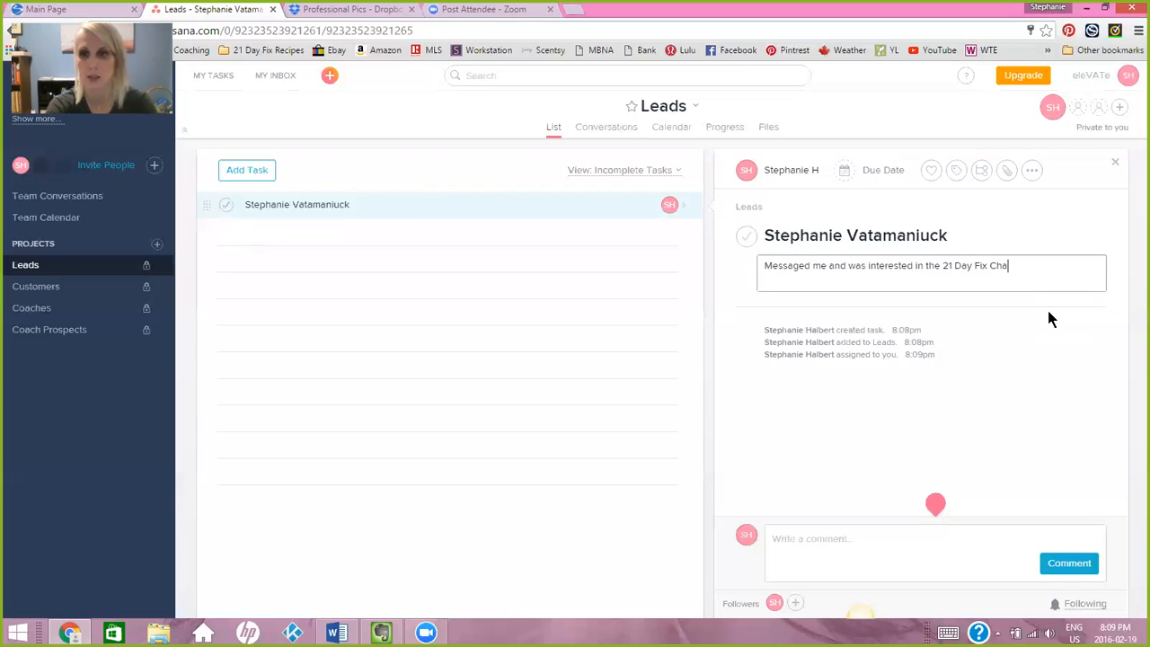
type("llenge group. Goal is to ")
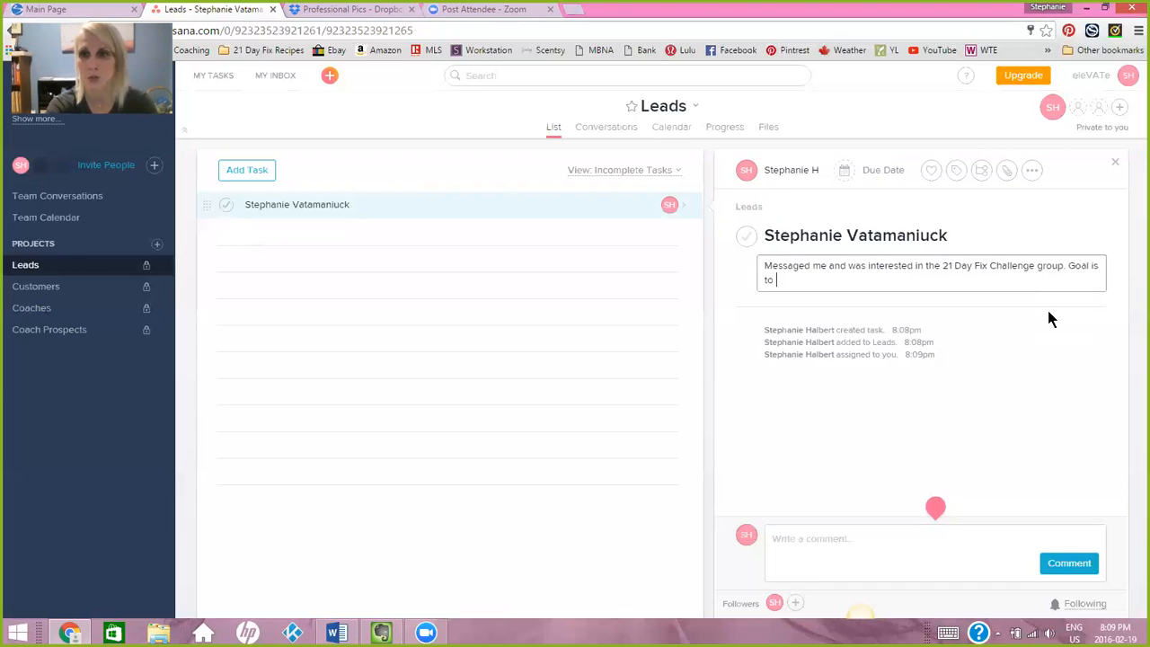
type("tone and build muscle. ")
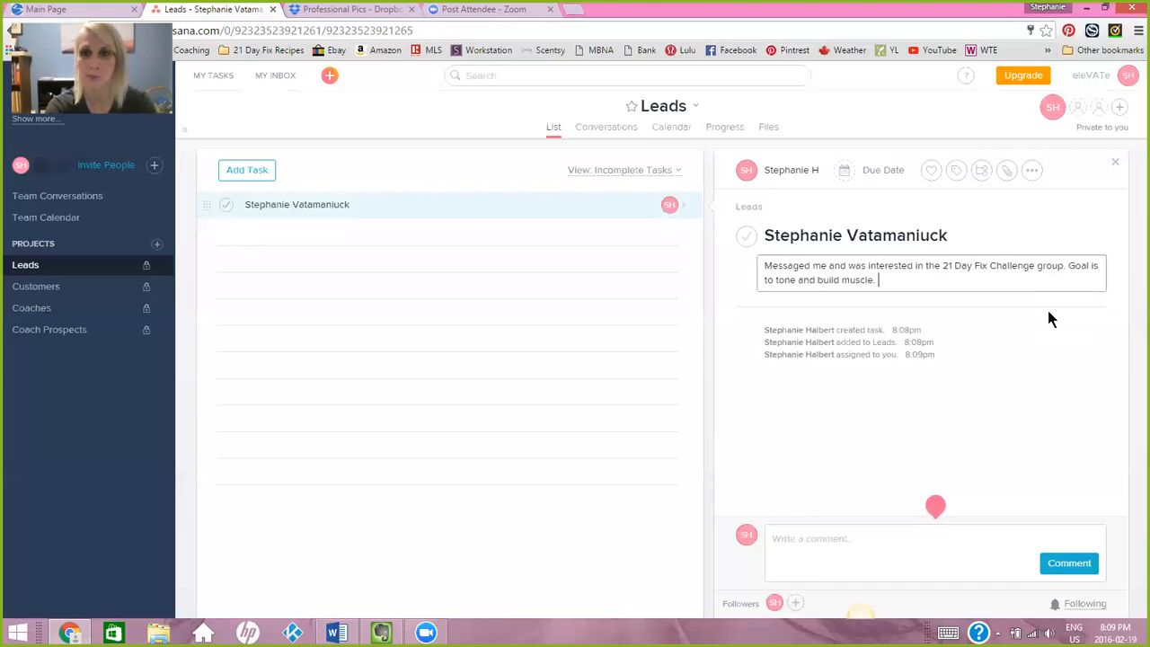
type("Sent her m")
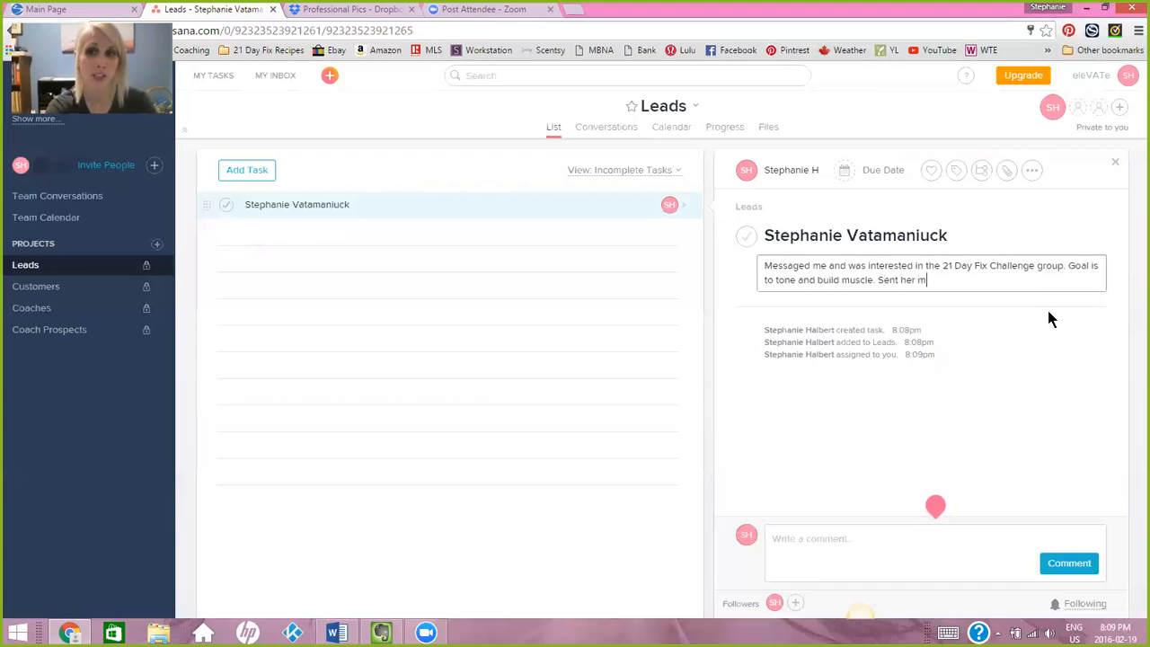
Append "Sent her promo video." to the end of the lead task's description.
key("BackSpace")
type("pro")
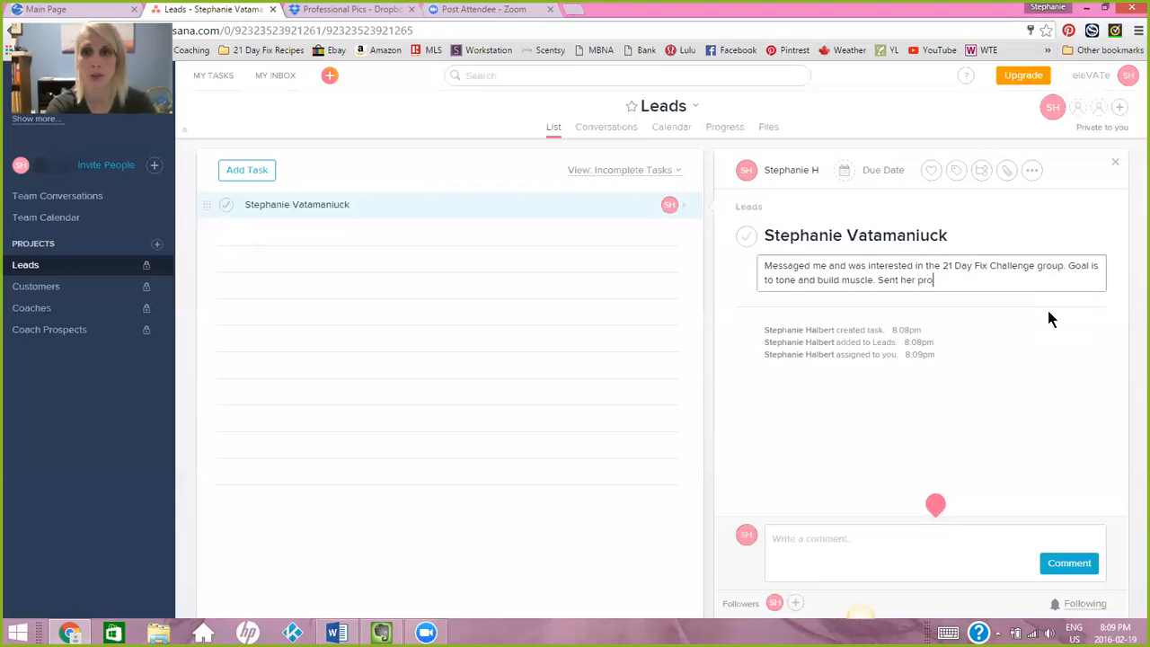
type("mo video.")
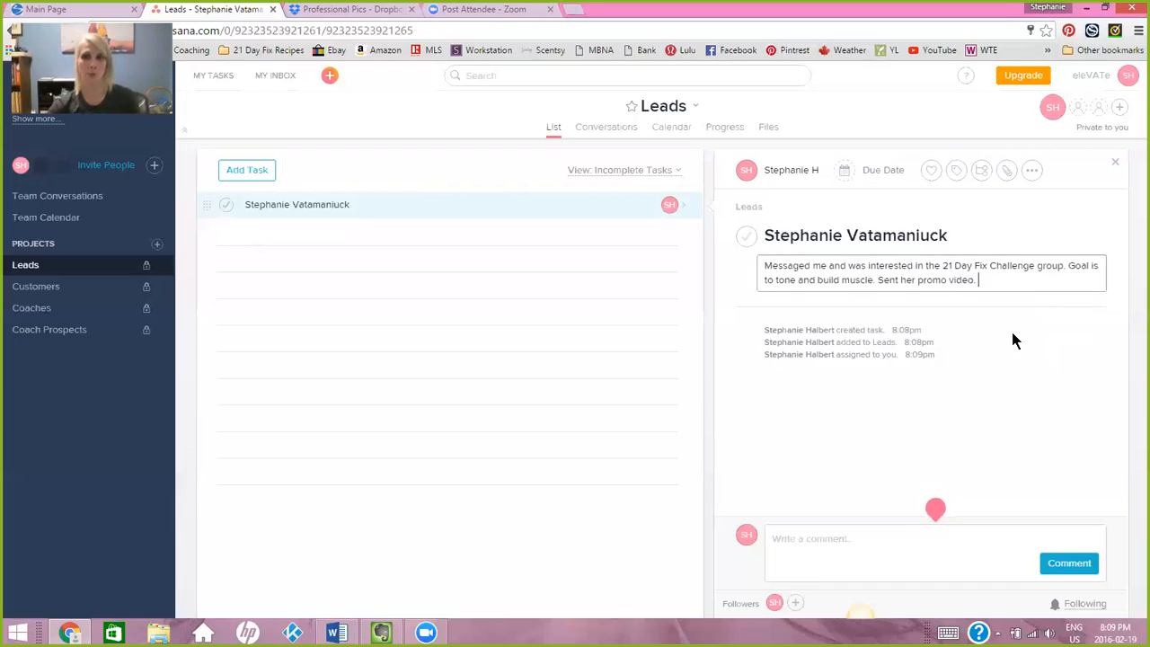
left_click(1034, 326)
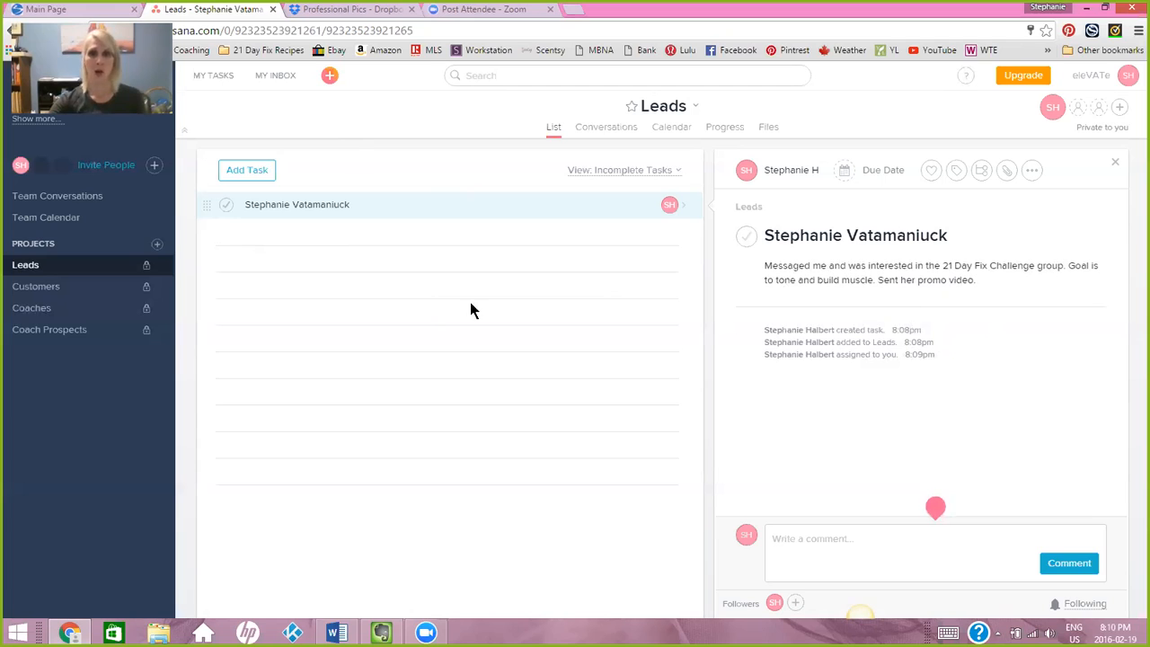
Write the comment "decided to sign up - sent CP link." on the lead's task.
left_click(878, 278)
left_click(821, 550)
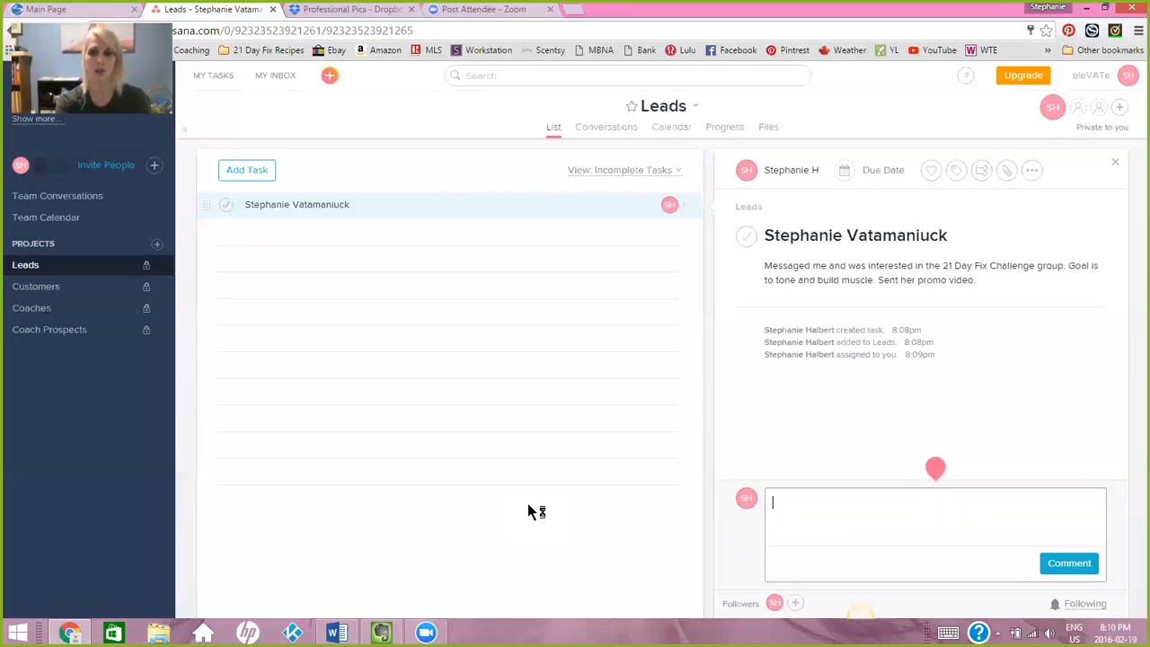
type("decided to sigh")
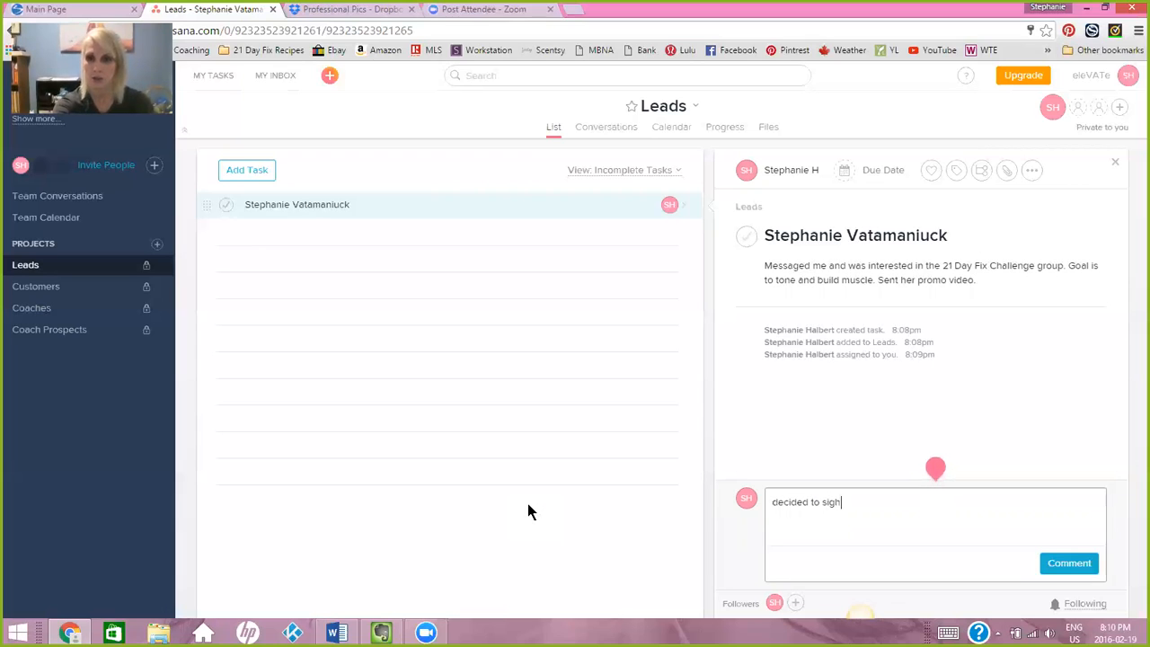
key("BackSpace")
type("n up")
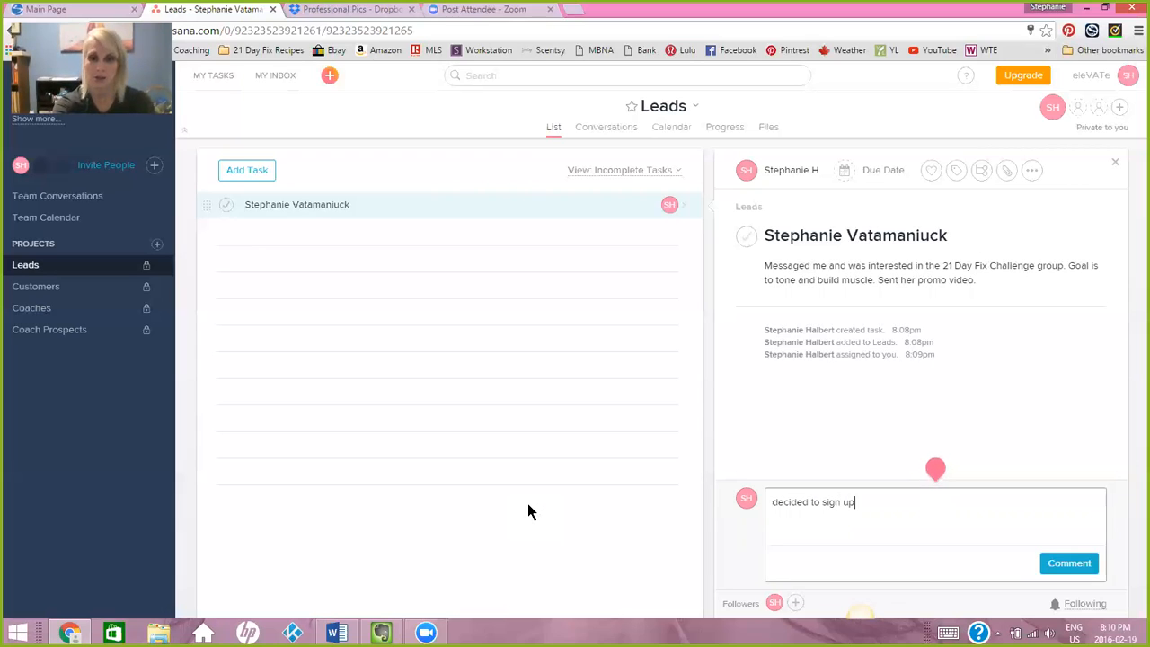
type(" - sent CP")
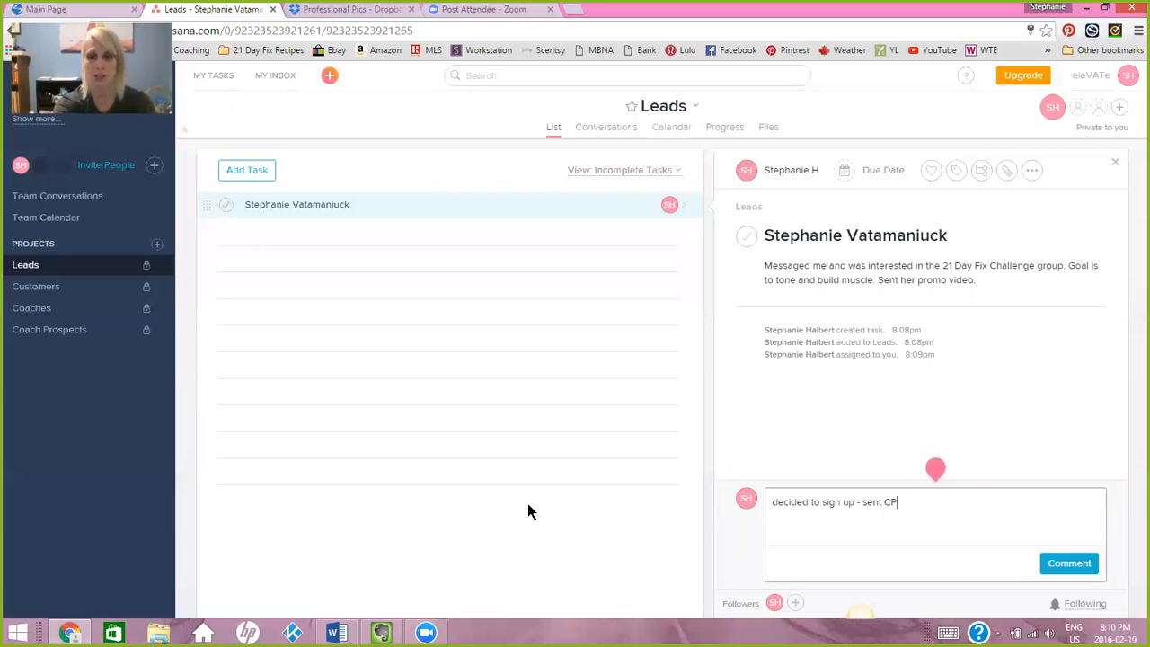
type(" link.")
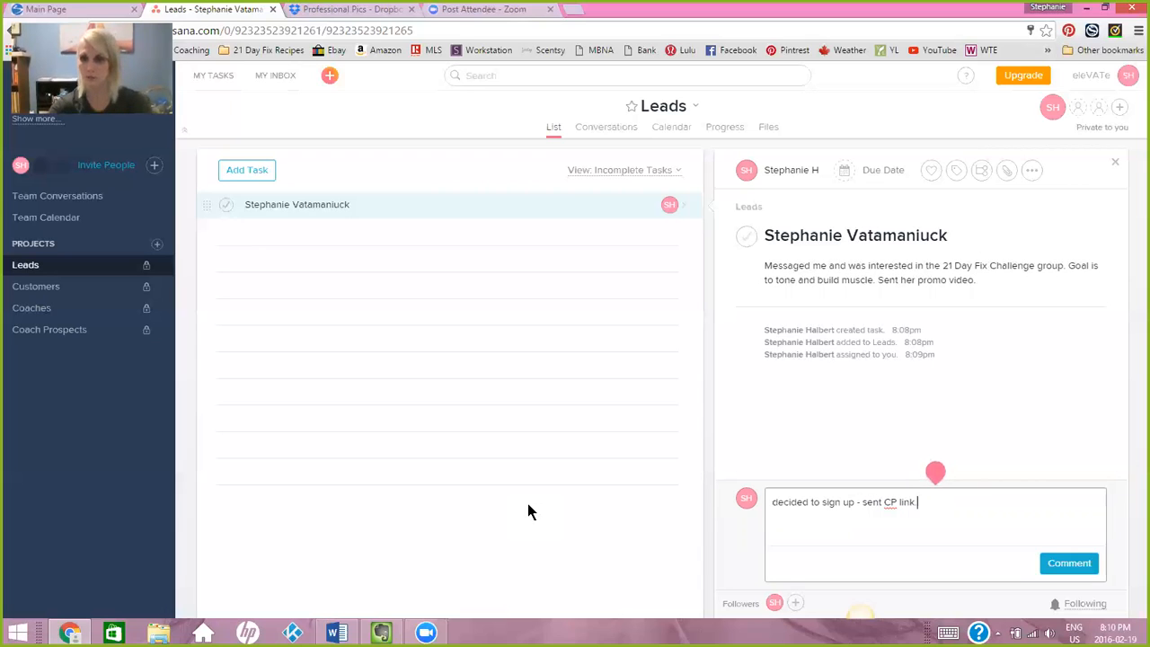
Remove the dash after "sign up" in the comment and post it as "decided to sign up sent CP link.".
left_click(860, 502)
key("BackSpace")
key("BackSpace")
key("BackSpace")
key("BackSpace")
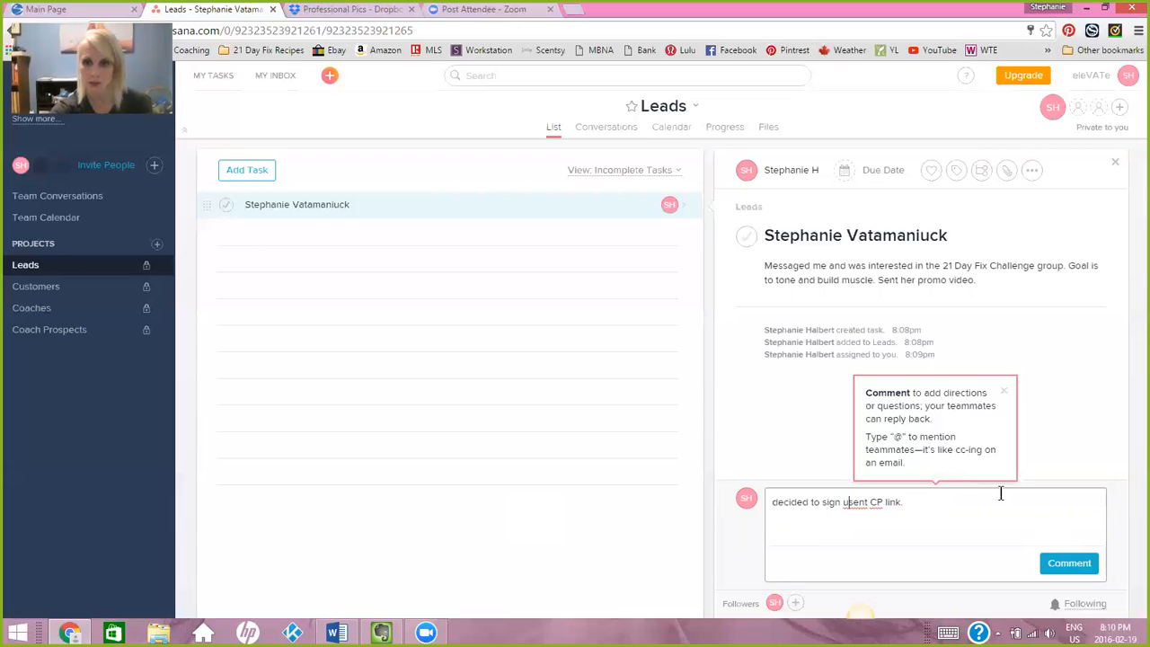
type("p")
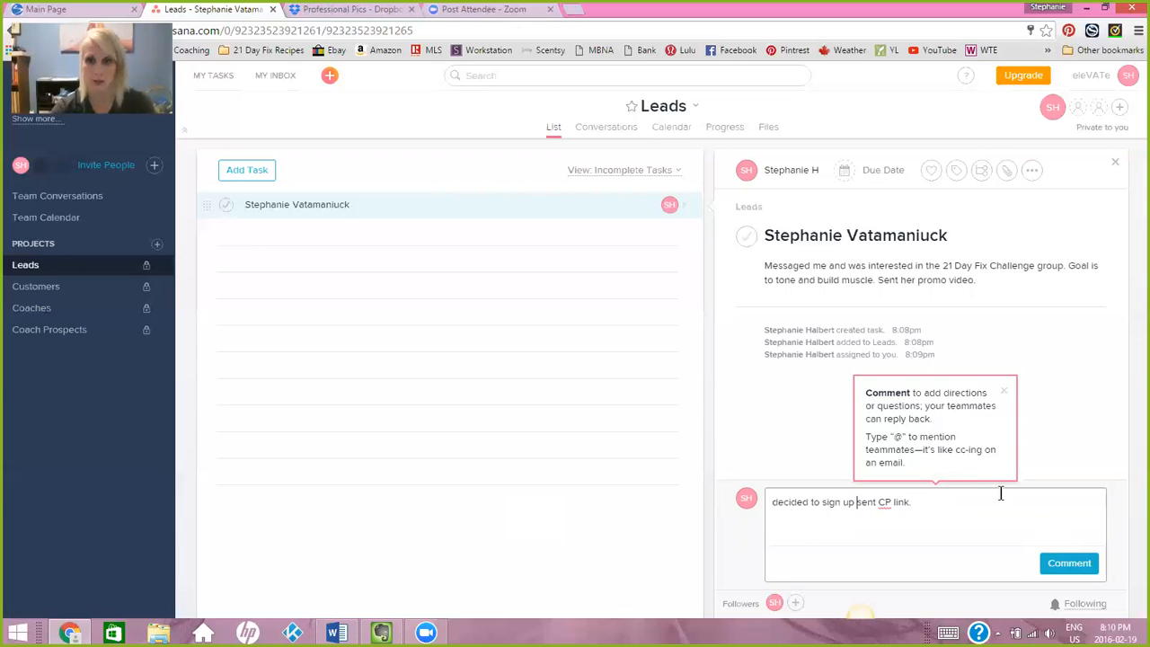
left_click(1069, 563)
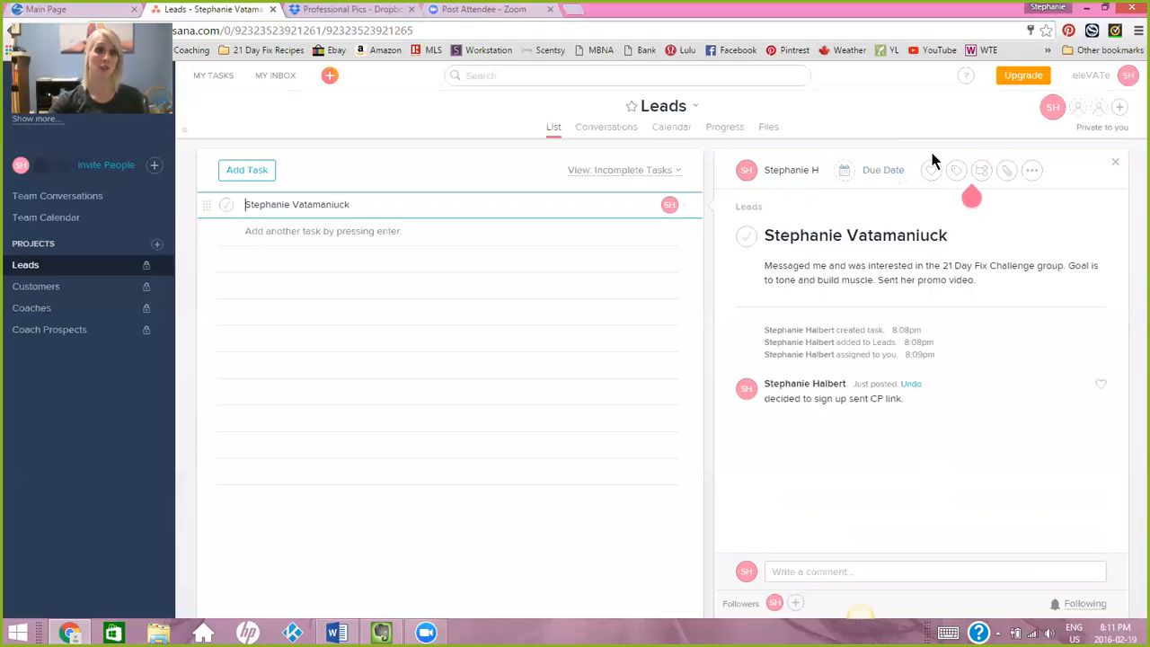
Set the lead task's due date to February 20, 2016 and mark the task with a heart.
left_click(882, 170)
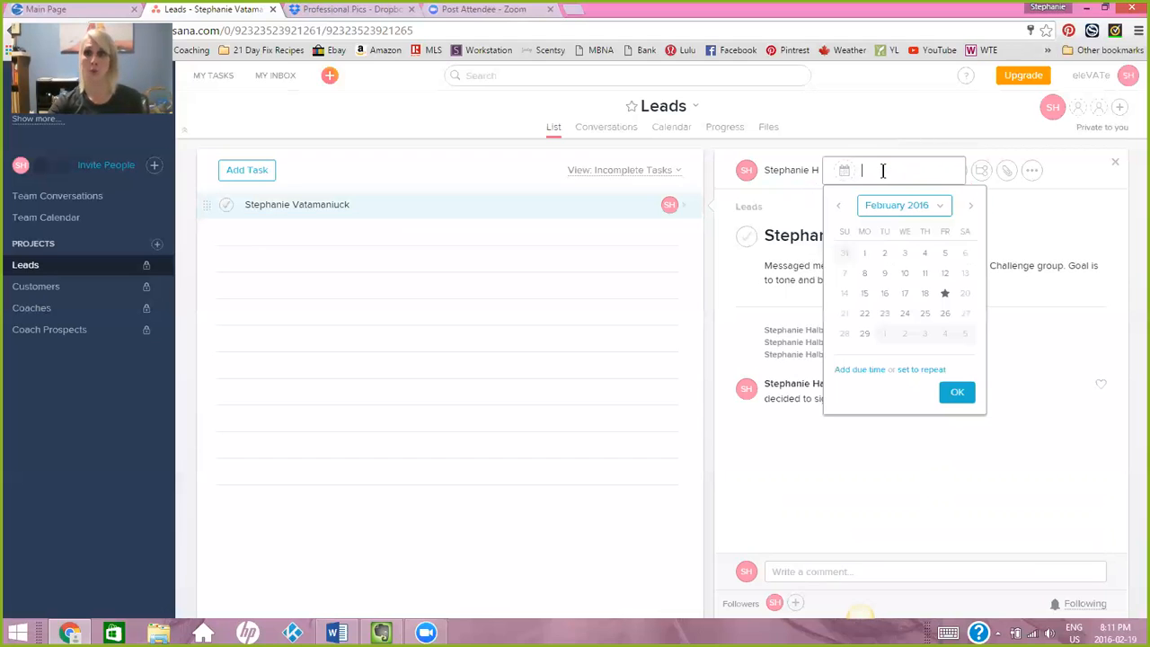
left_click(964, 293)
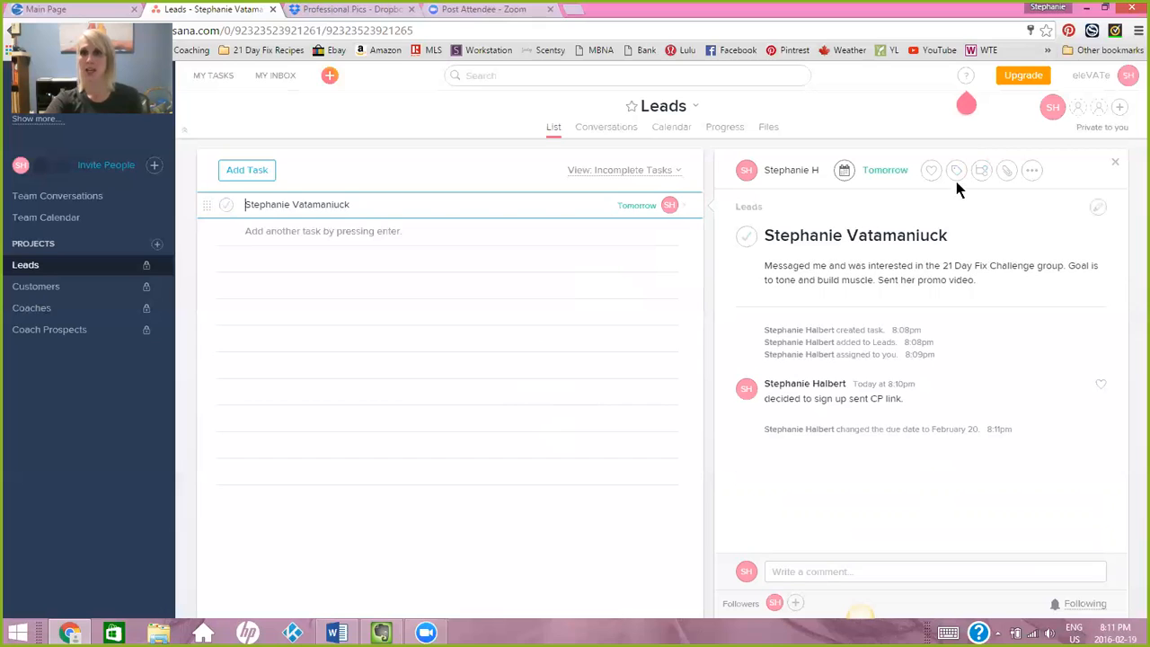
left_click(929, 175)
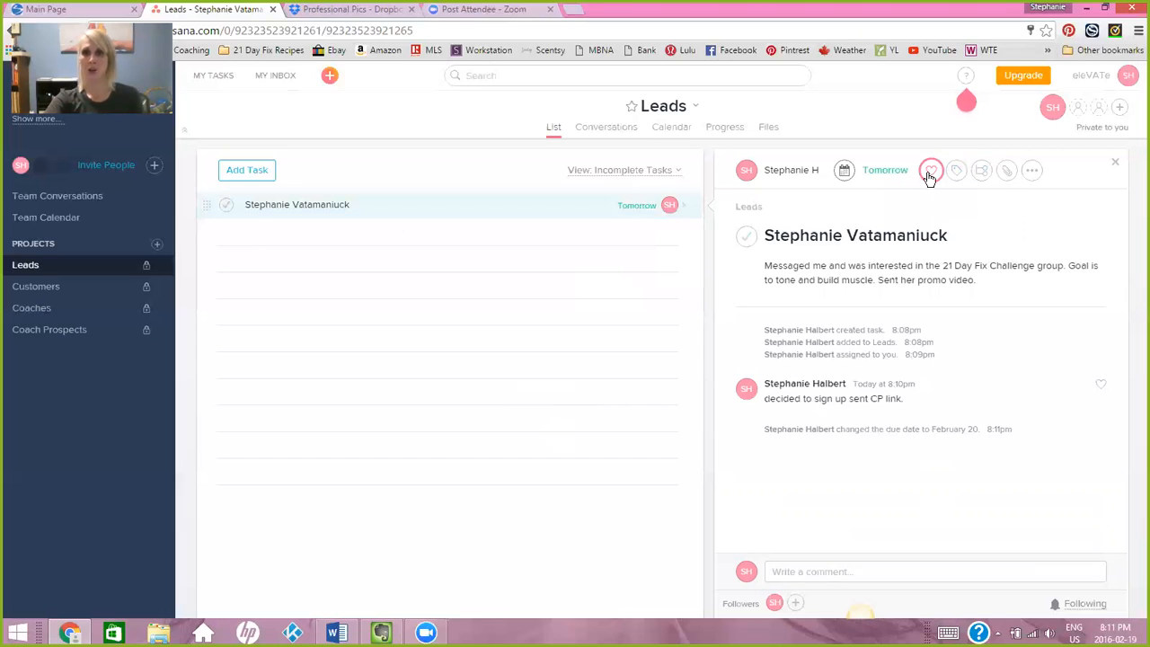
left_click(930, 173)
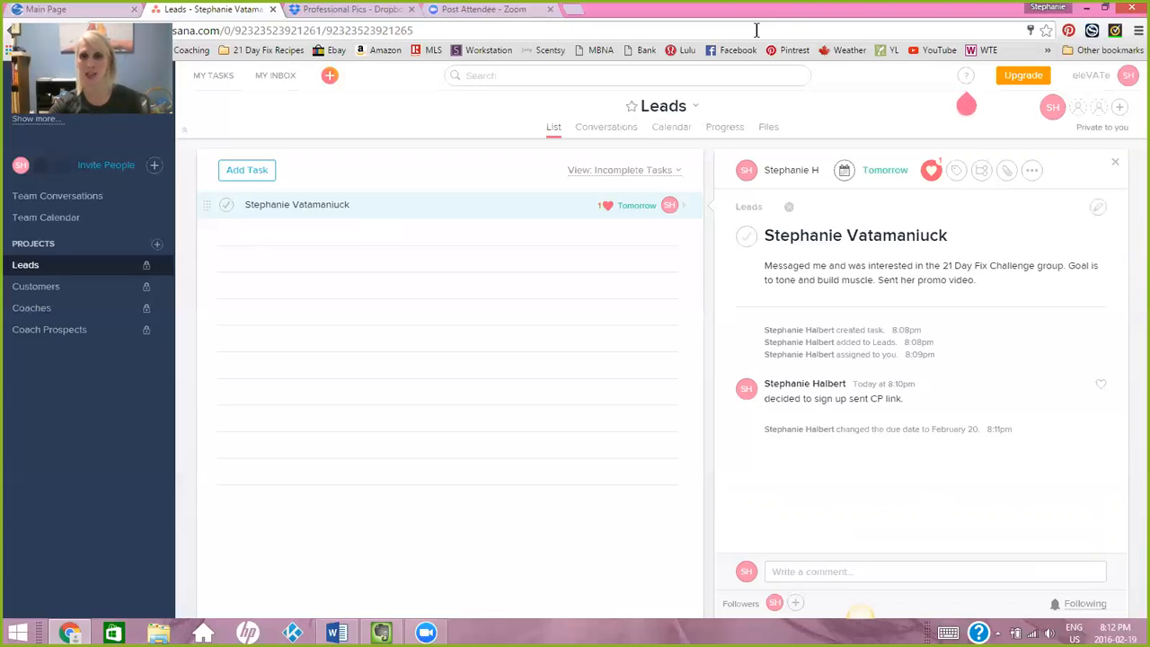
Create the new tag "Feb 15 21 Day Fix Group" on the lead's task.
left_click(957, 175)
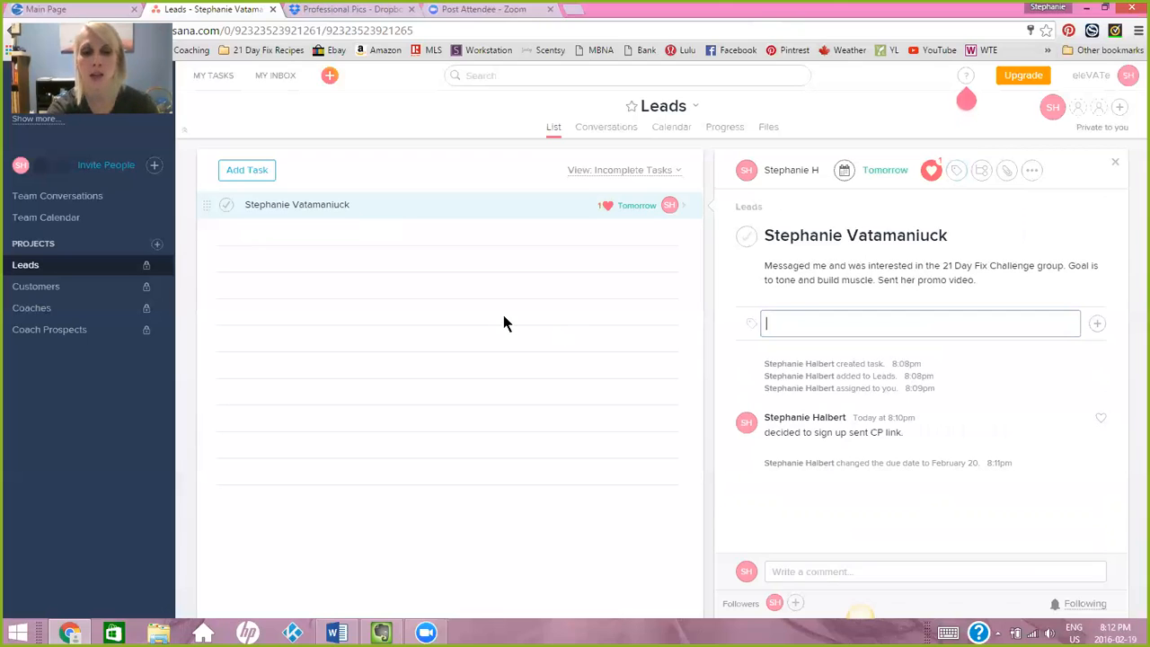
type("Feb 15 ")
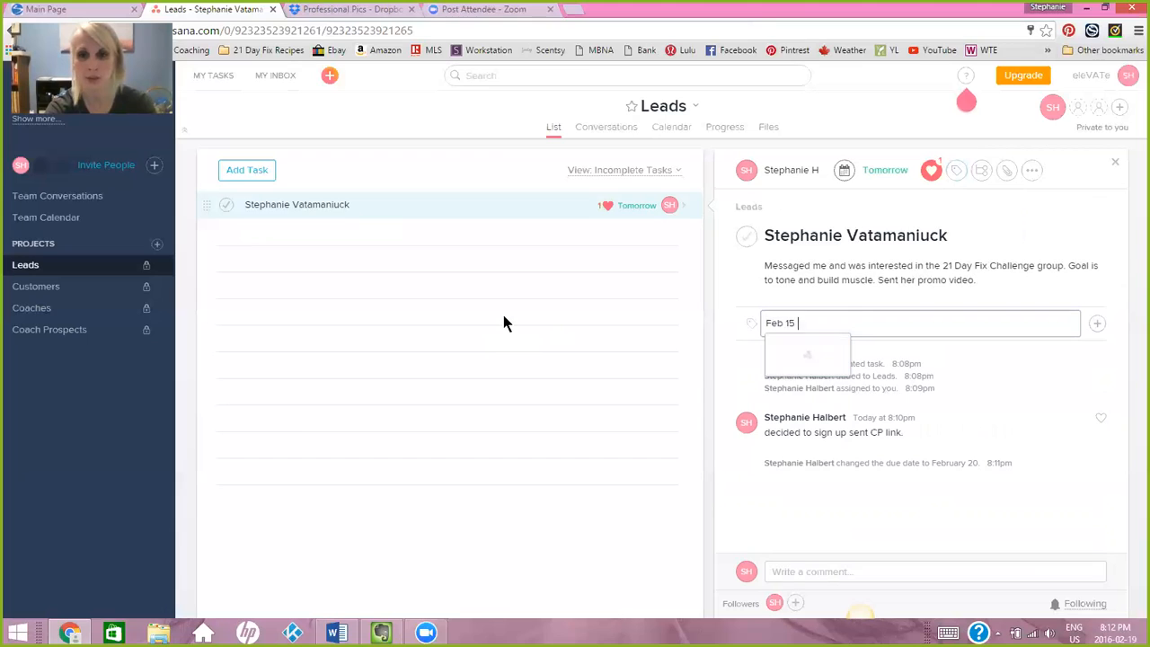
type("21 D")
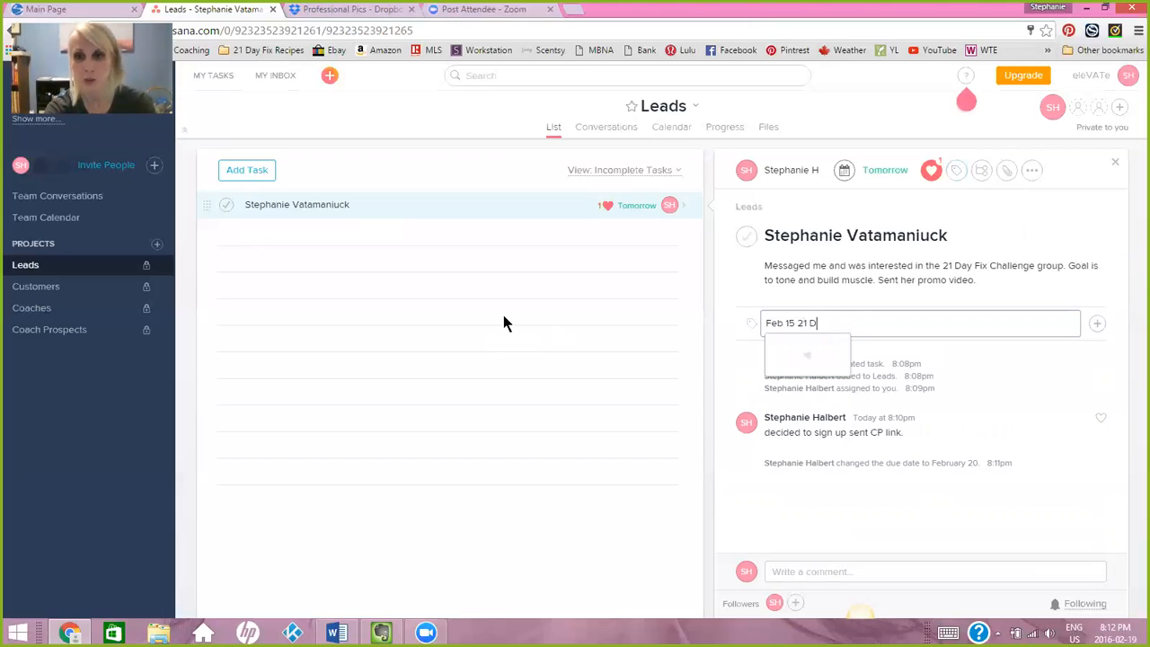
type("ay Fi")
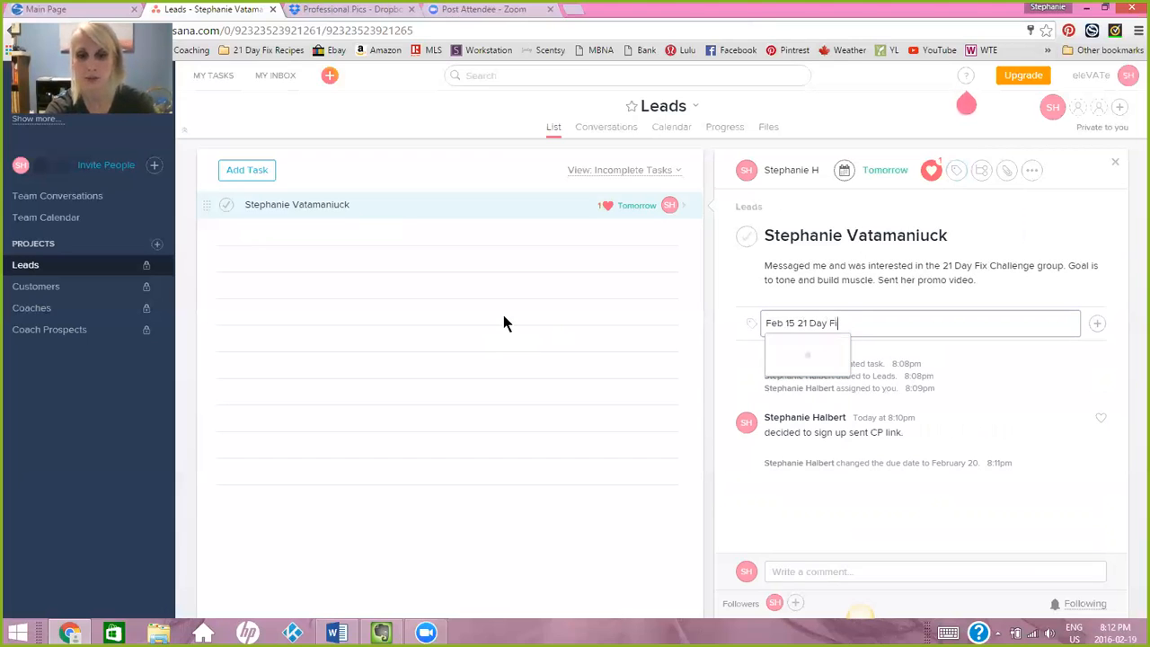
type("x Group")
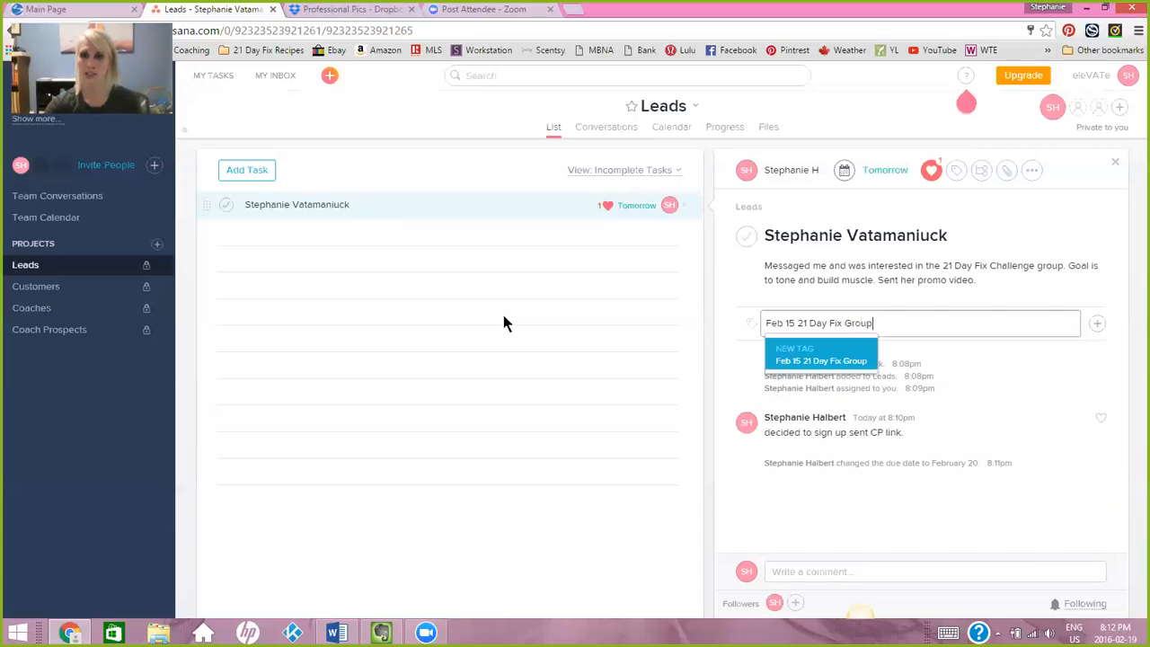
left_click(799, 363)
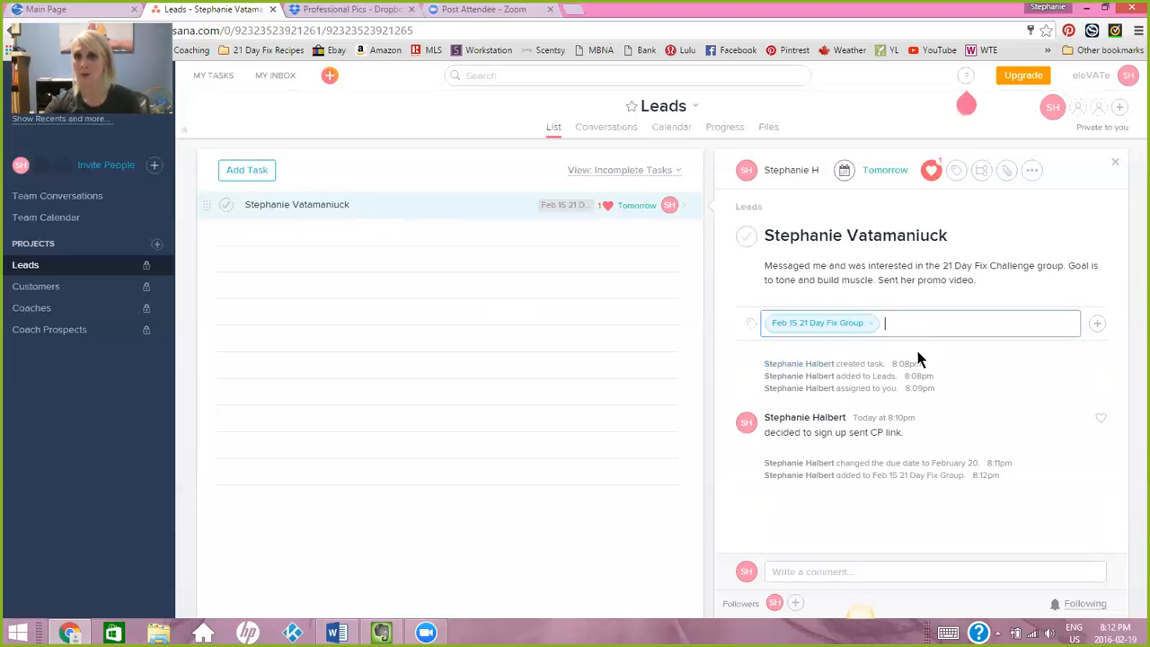
left_click(1045, 380)
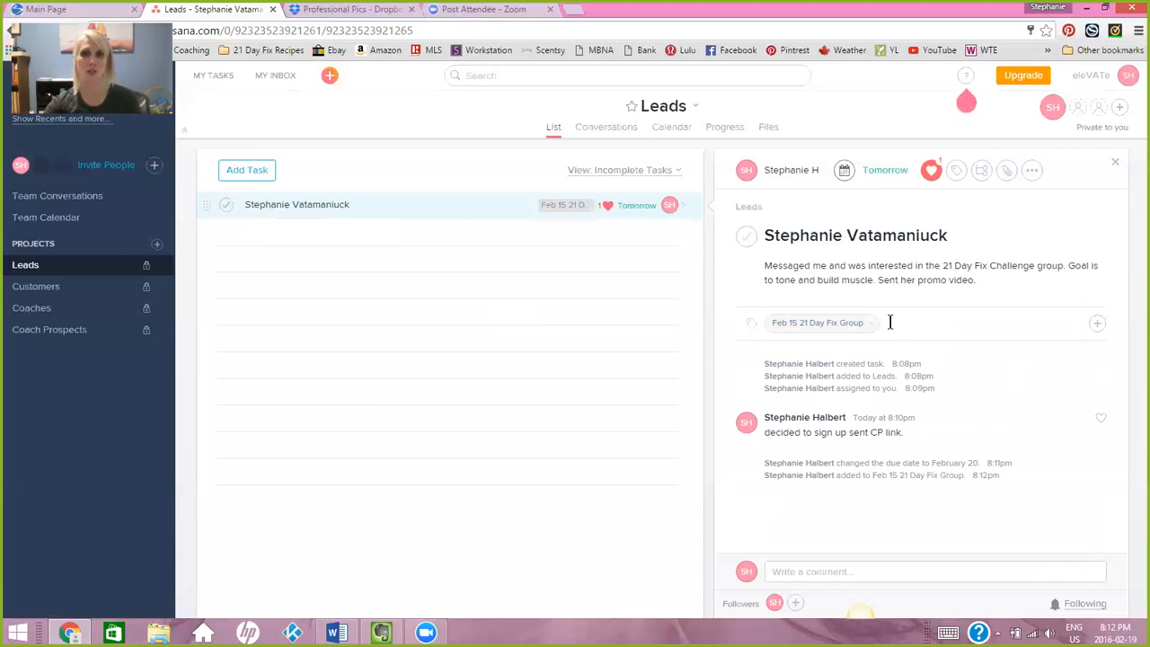
Add a second new tag, "Cize", to the same lead's task.
left_click(956, 171)
type("Cize")
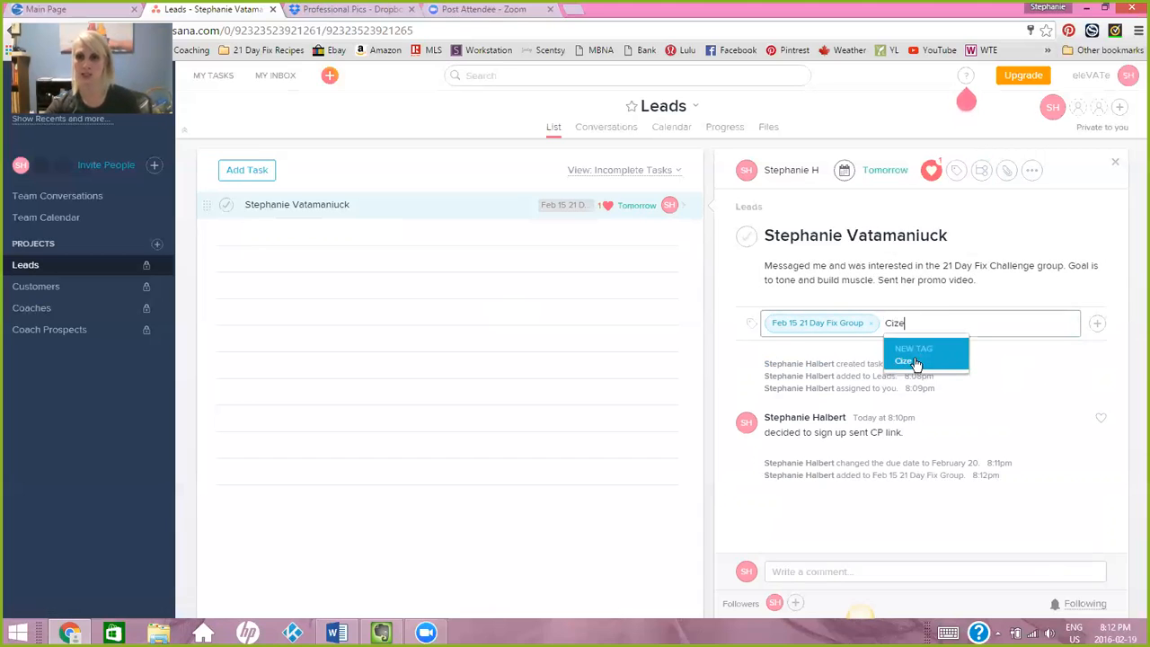
left_click(920, 360)
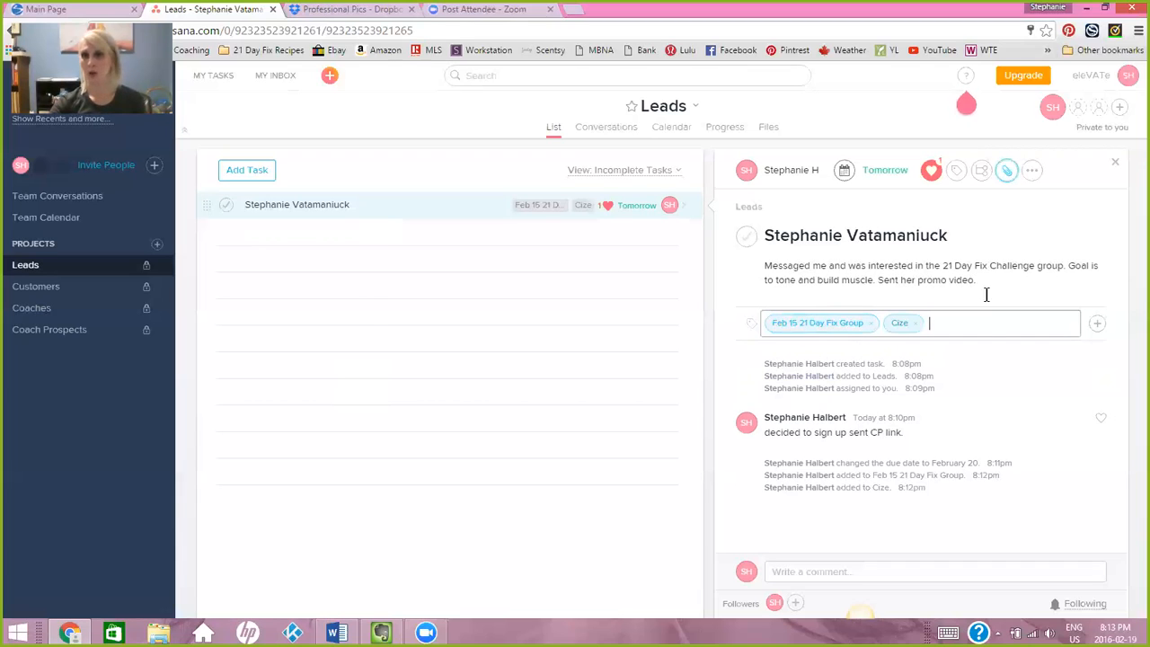
Add a second task to the Leads project and name it with the new lead's first name.
left_click(243, 168)
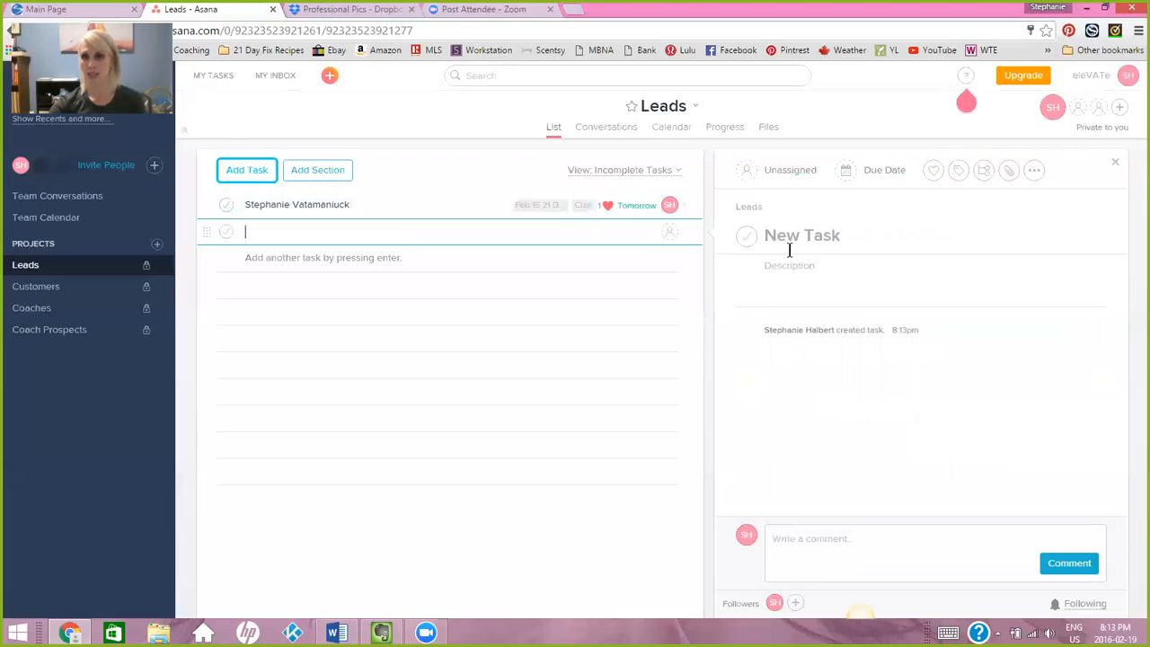
left_click(808, 235)
key("Tab")
left_click(810, 237)
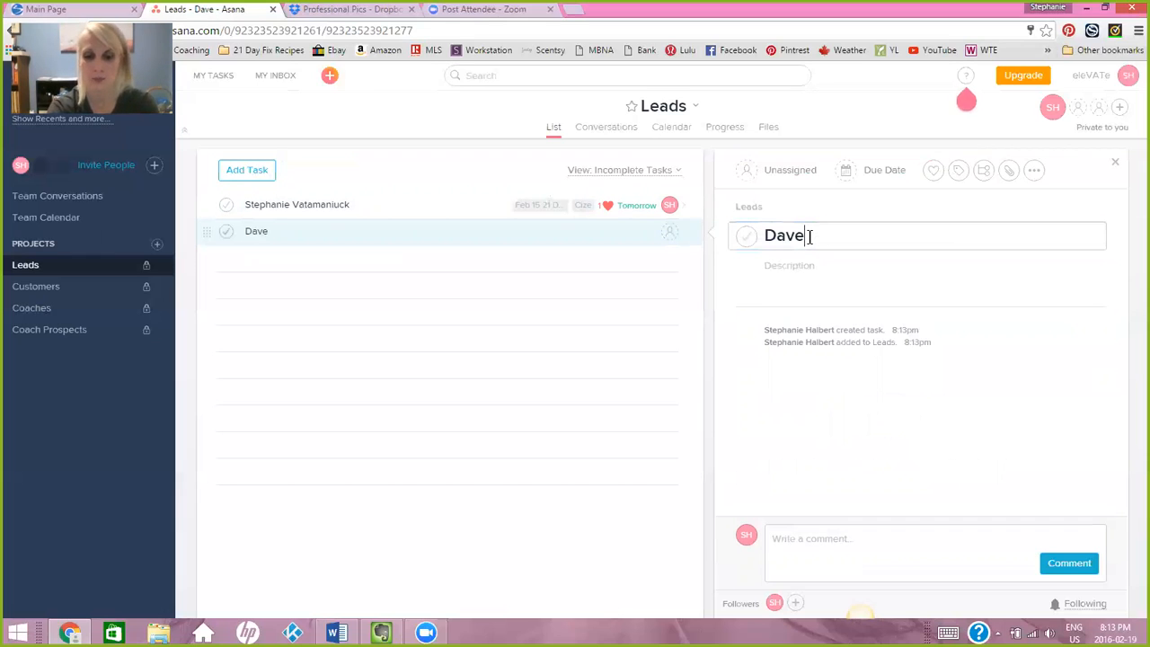
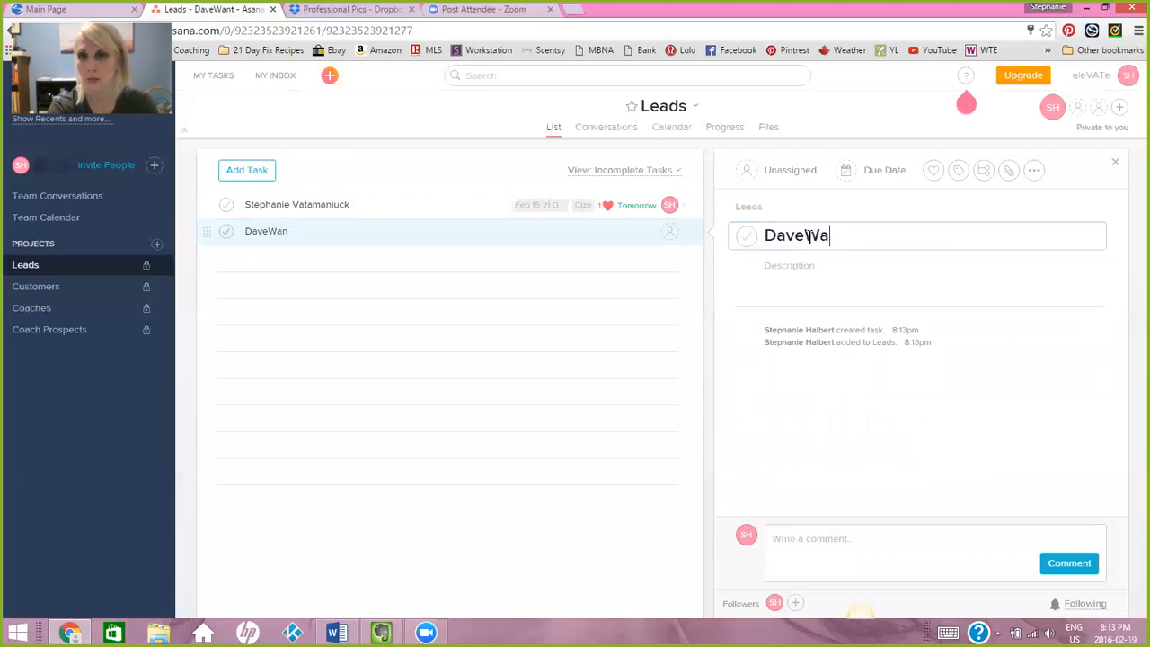
Enter the description "Wants to do Body Beast." for the second lead's task.
key("Tab")
type("Wants to do Bo")
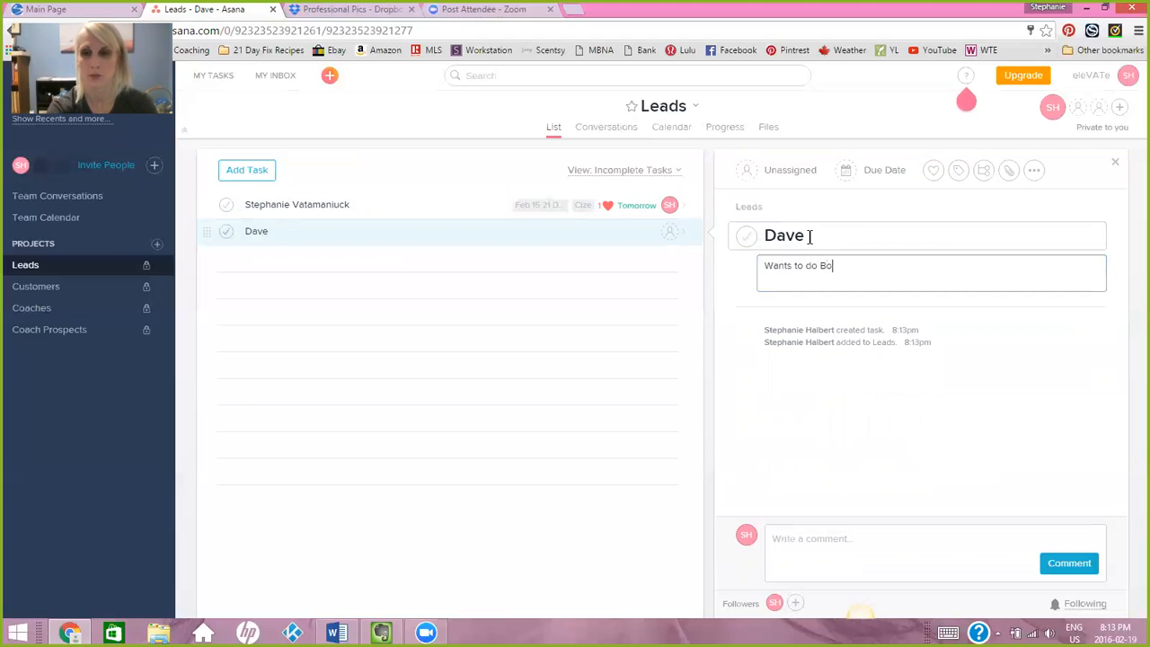
type("dy Beast.")
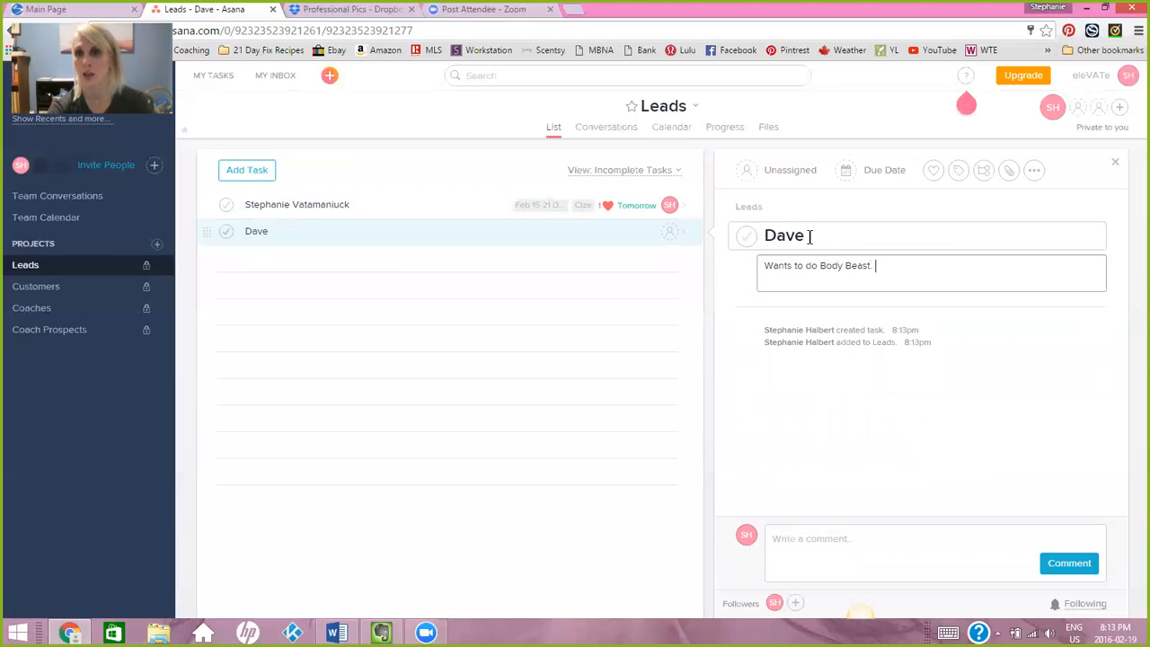
Assign the second lead's task to the account owner and set its due date to February 26, 2016.
left_click(784, 174)
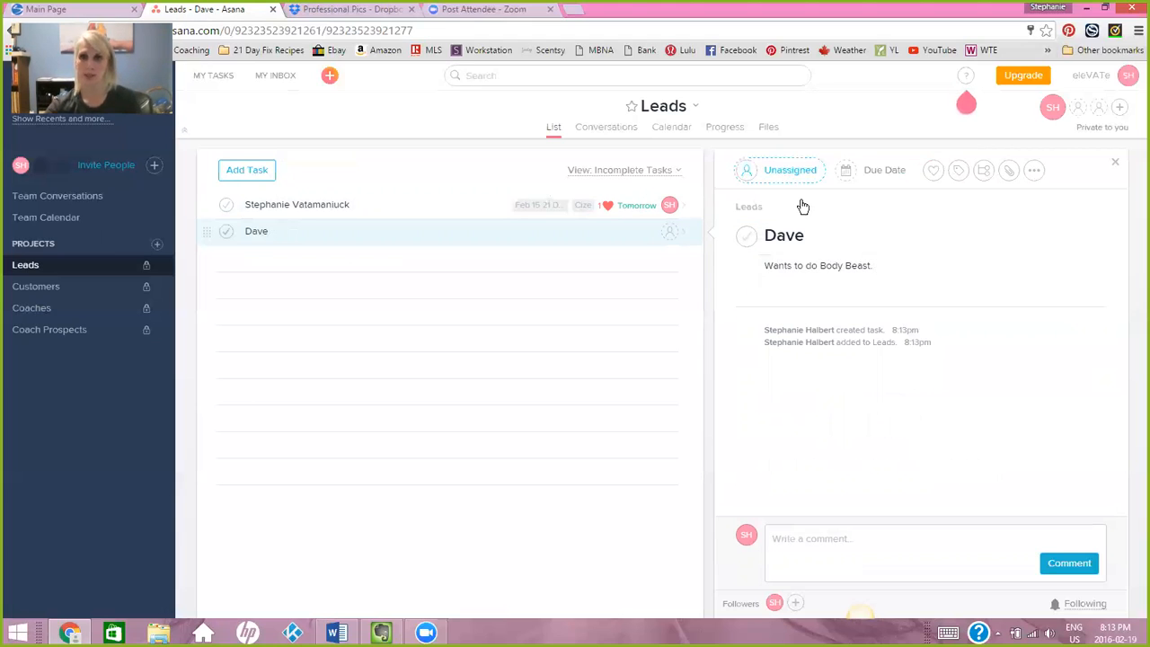
left_click(865, 211)
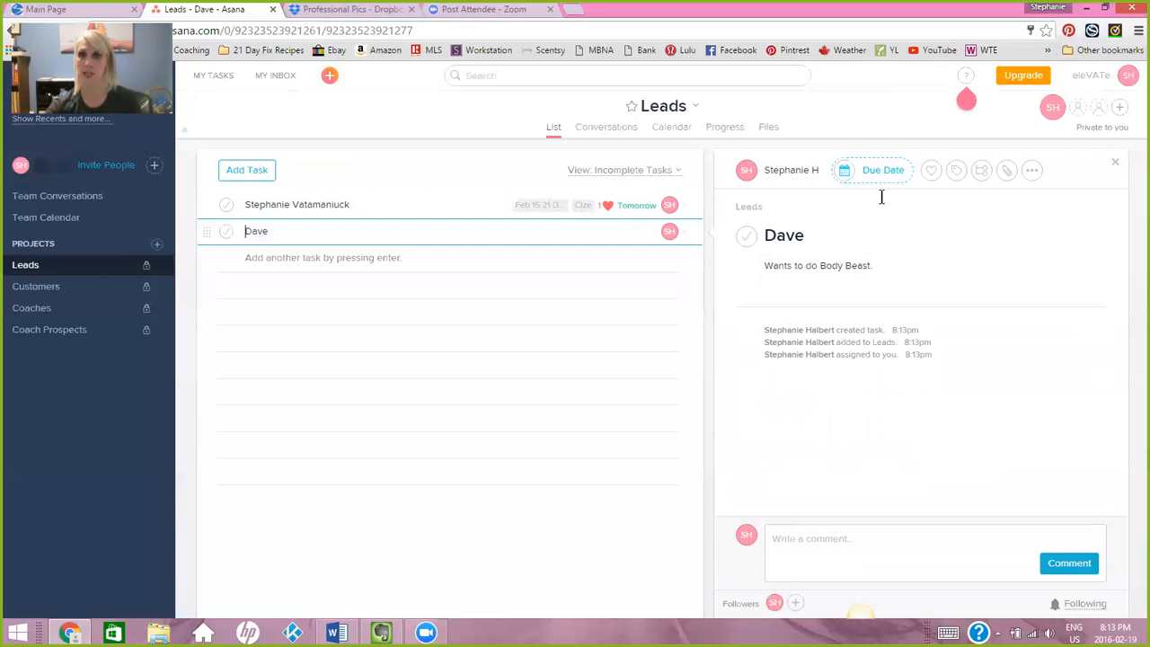
left_click(878, 173)
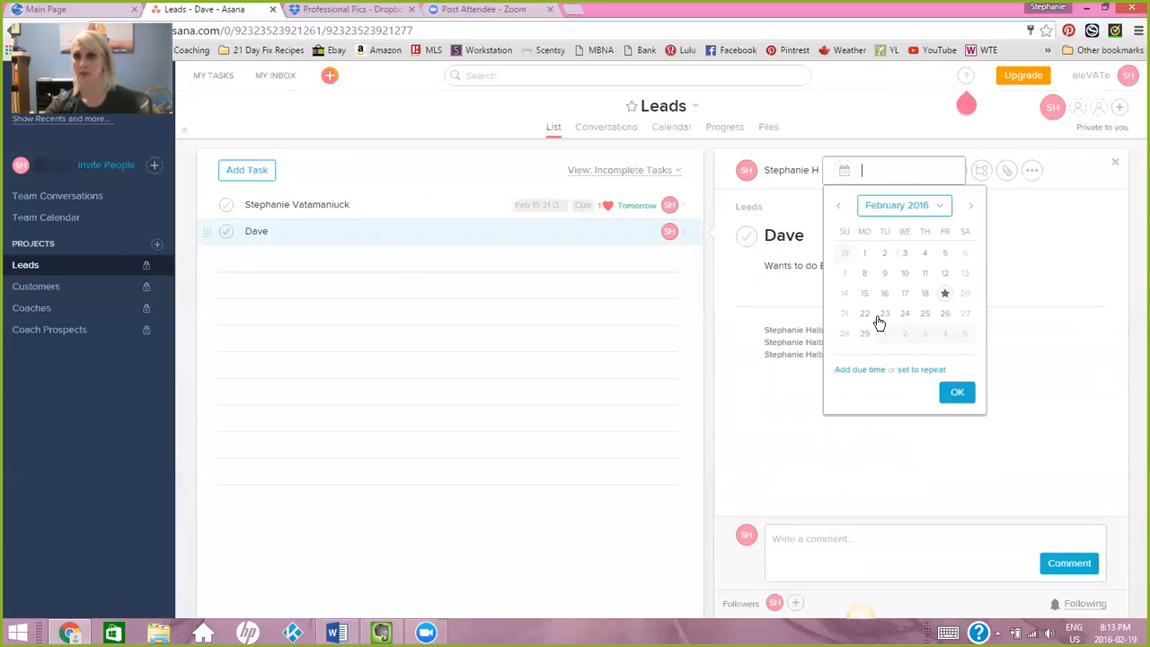
left_click(944, 313)
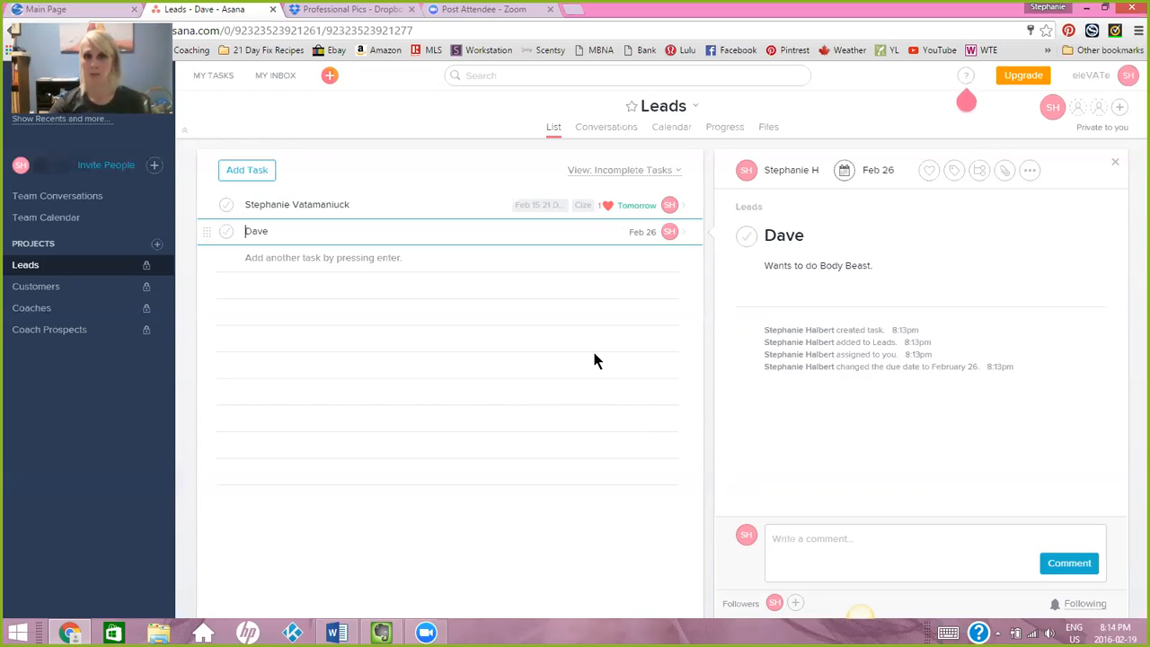
Post the comment "Purchased CP added into Challenge group." on the first lead's task.
left_click(326, 204)
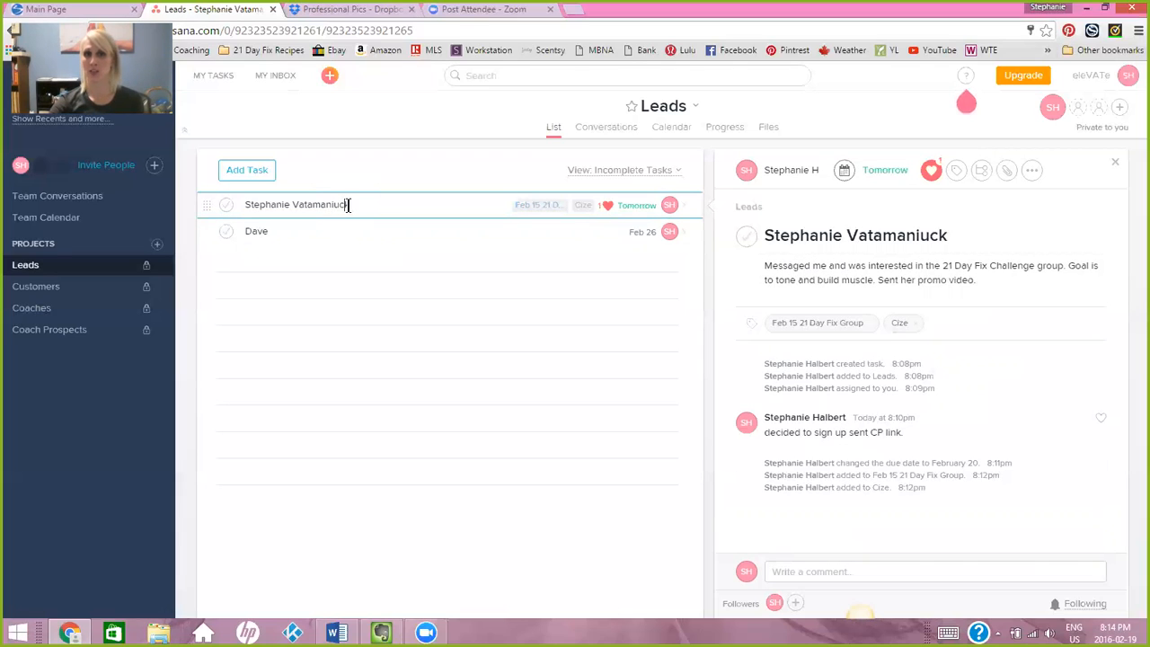
left_click(867, 572)
type("pu")
key("BackSpace")
key("BackSpace")
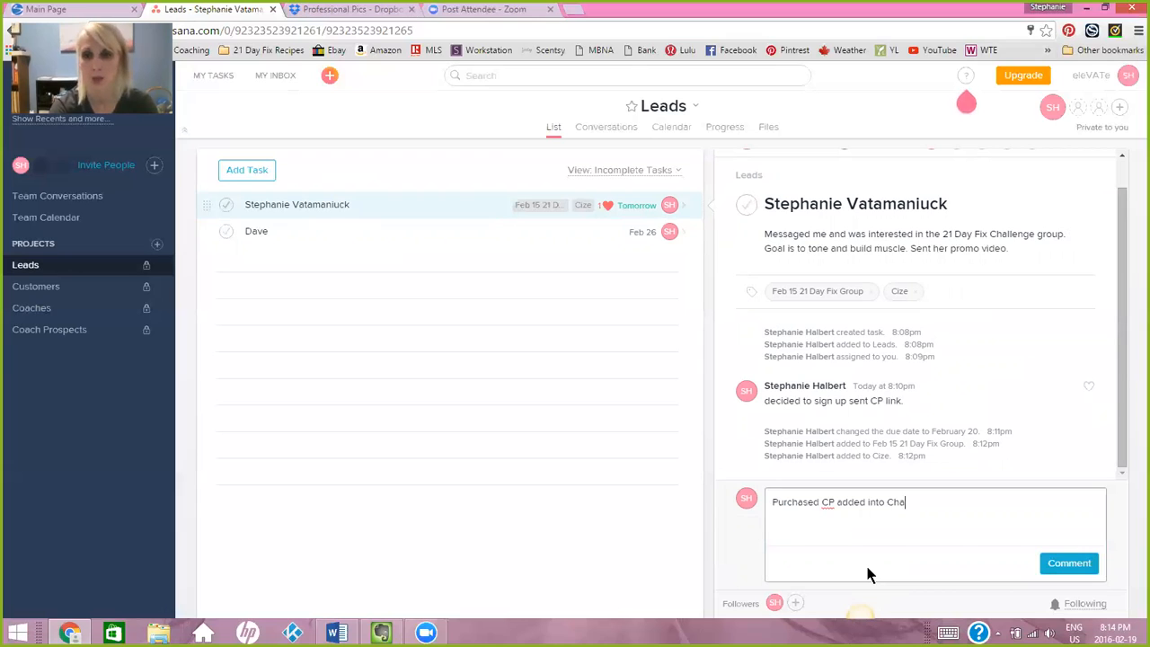
type("enge ")
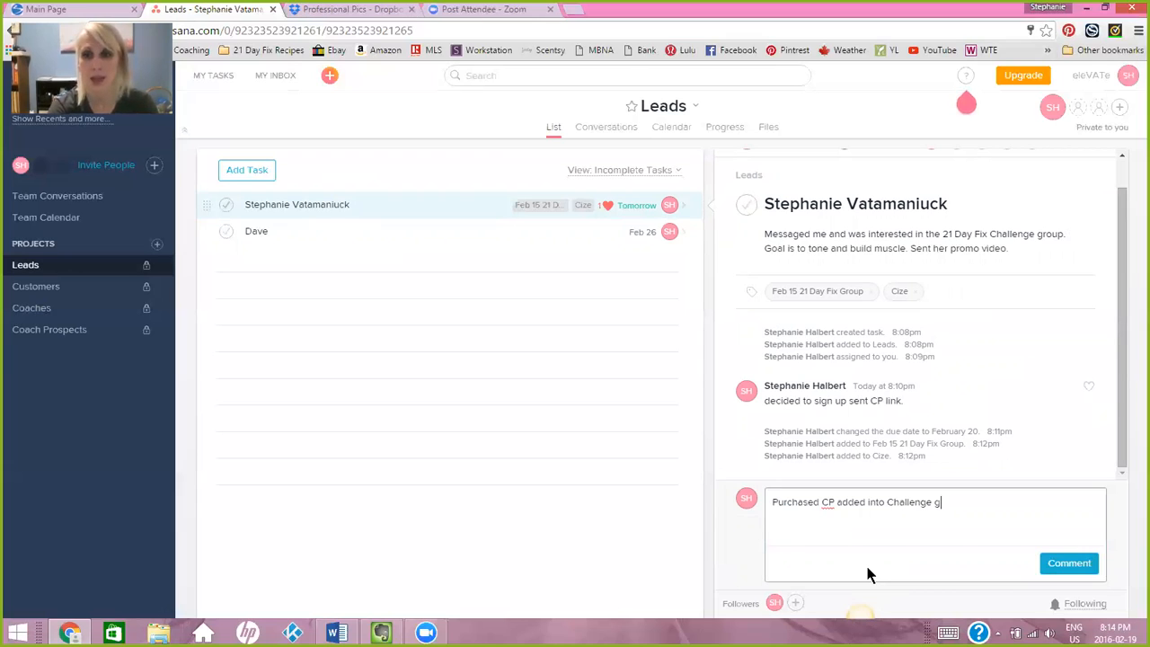
type("group")
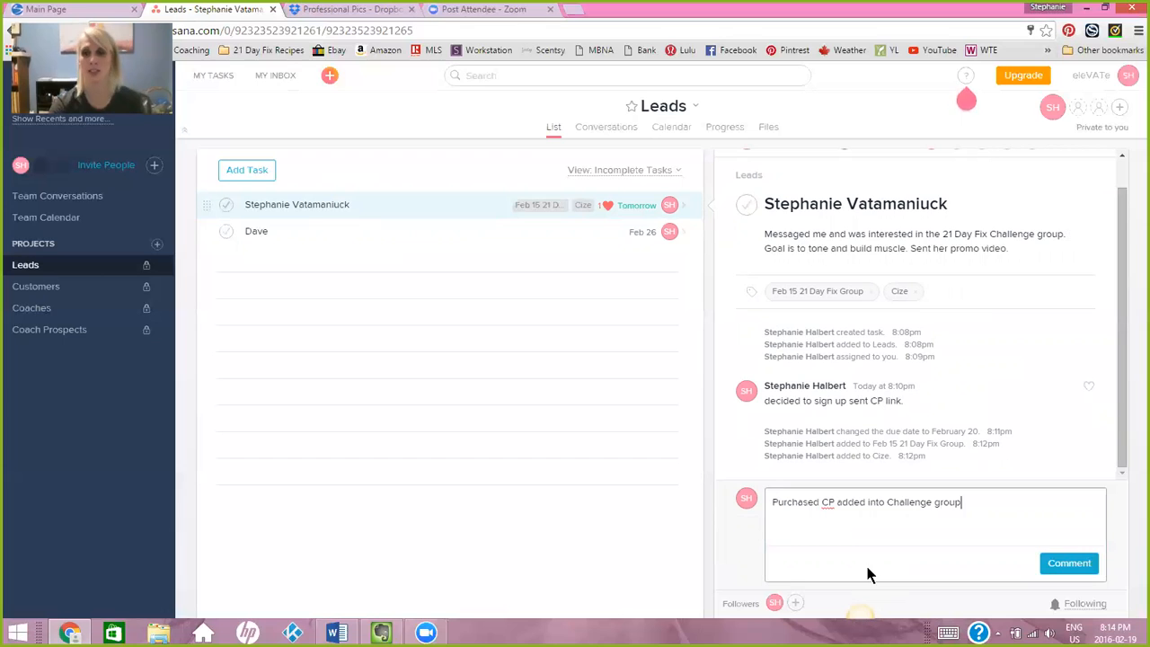
type(".")
left_click(1054, 559)
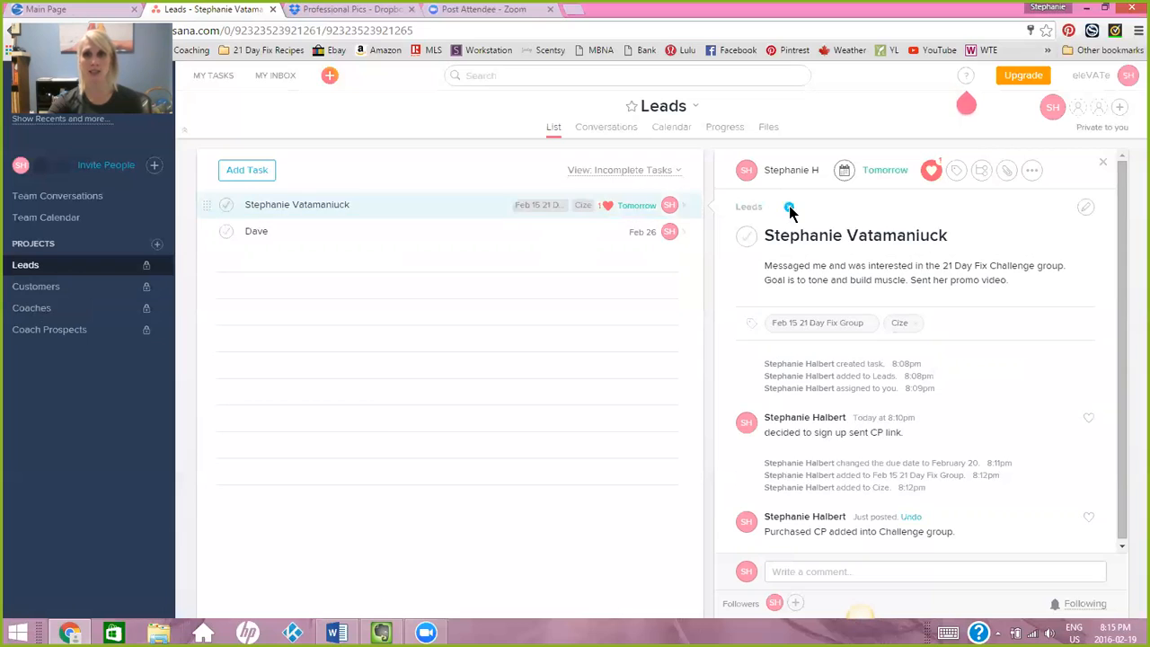
Move the first lead's task out of the Leads project and into the Customers project.
left_click(788, 207)
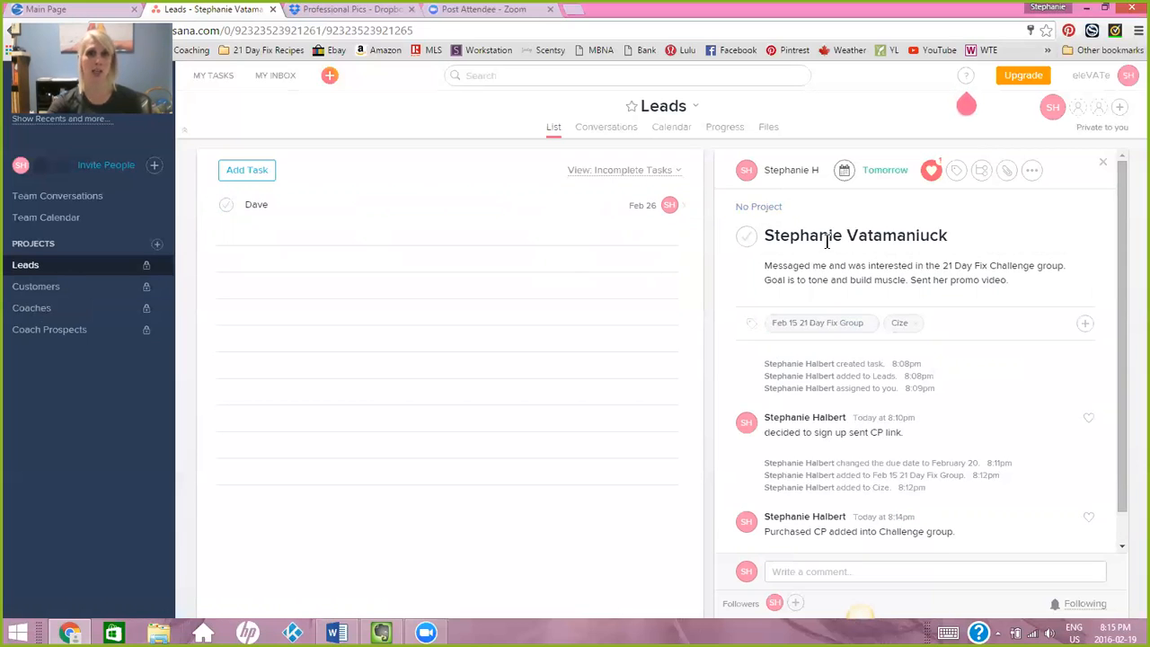
left_click(760, 207)
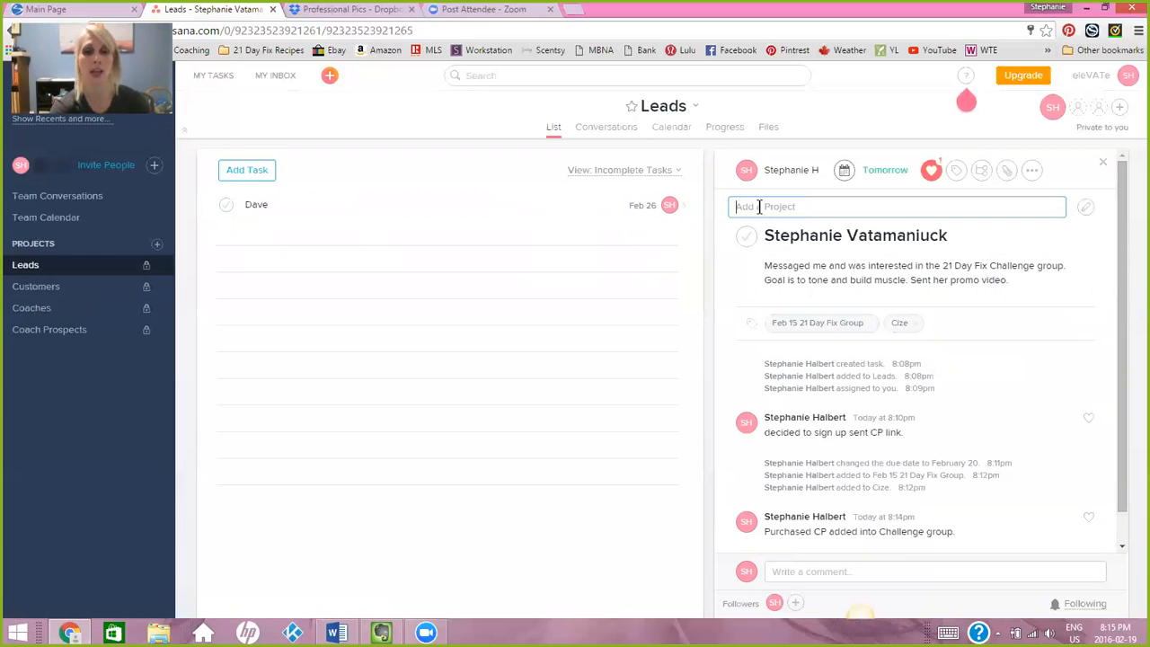
type("Cus")
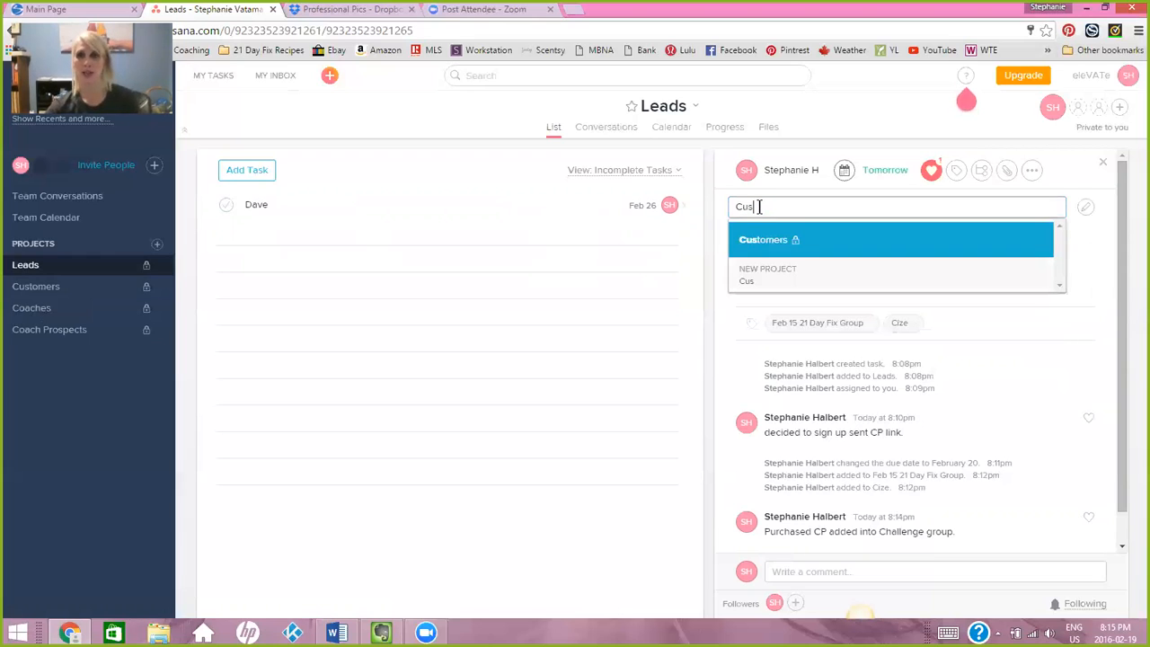
left_click(762, 238)
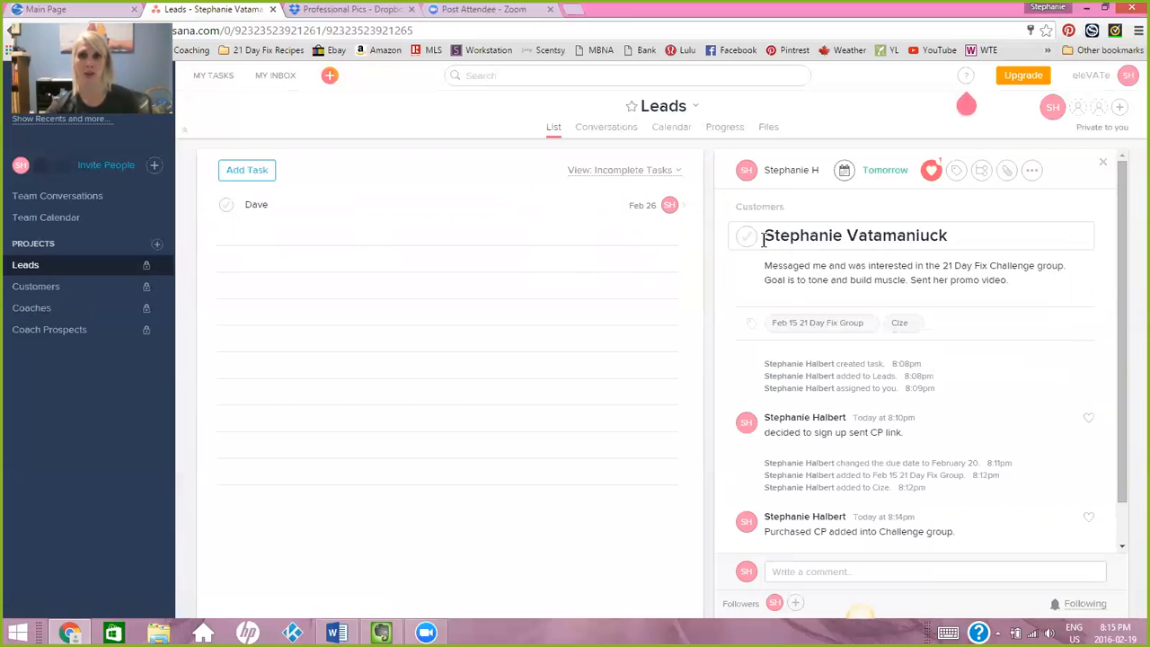
Review the task lists of the Customers and Coaches projects.
left_click(30, 289)
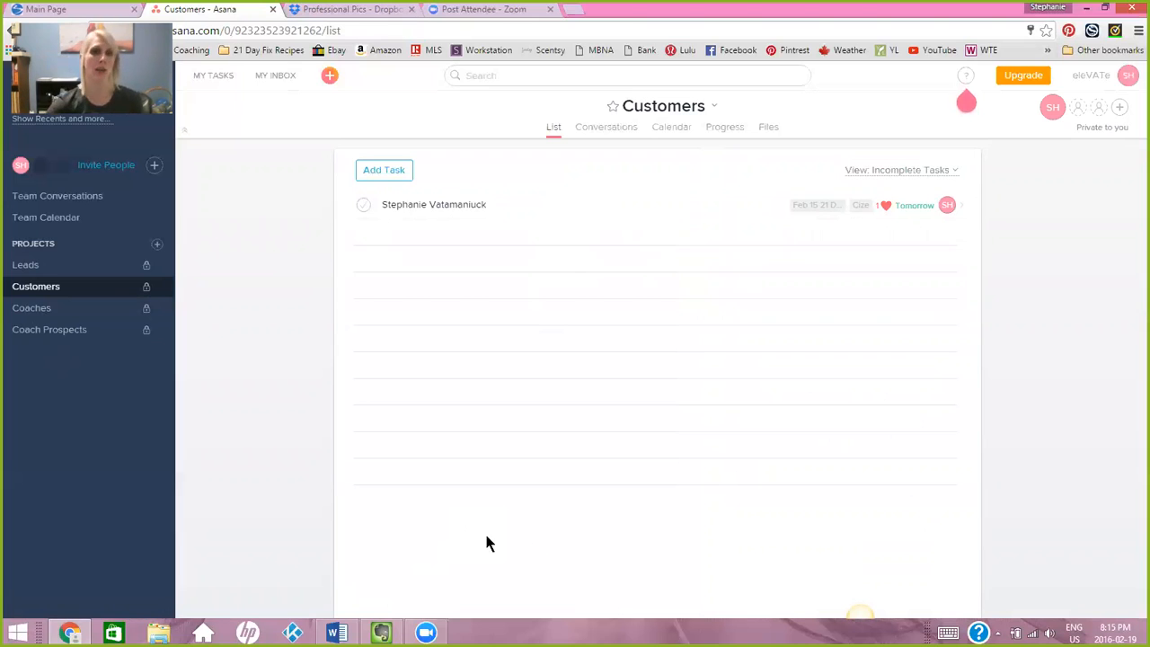
left_click(37, 310)
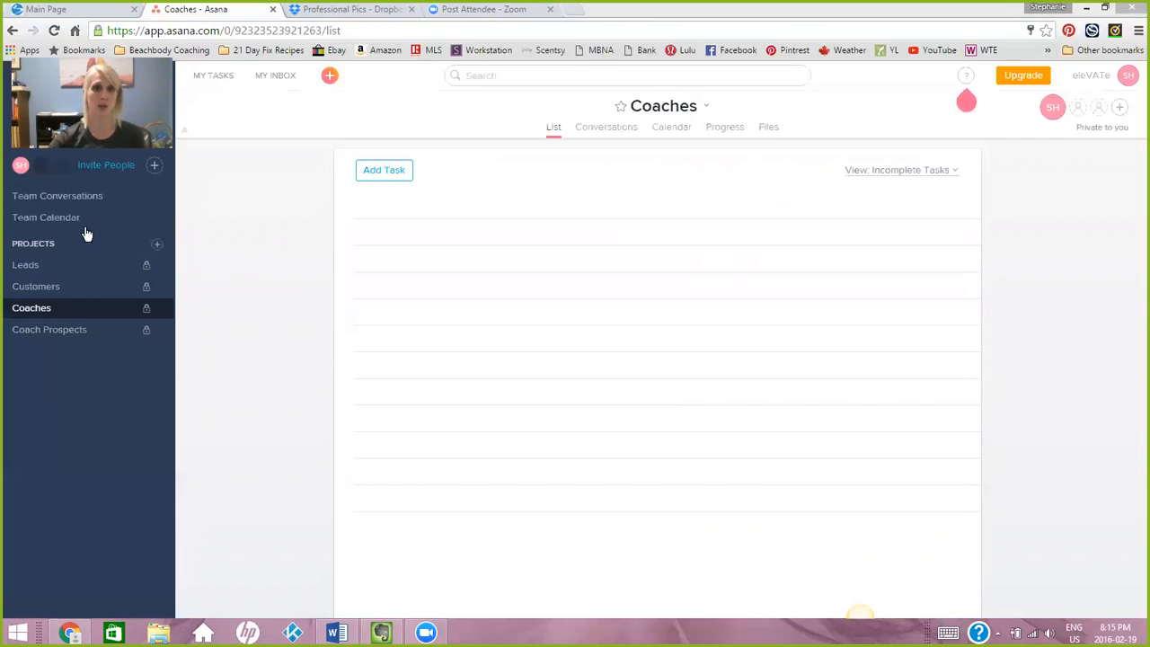
left_click(36, 287)
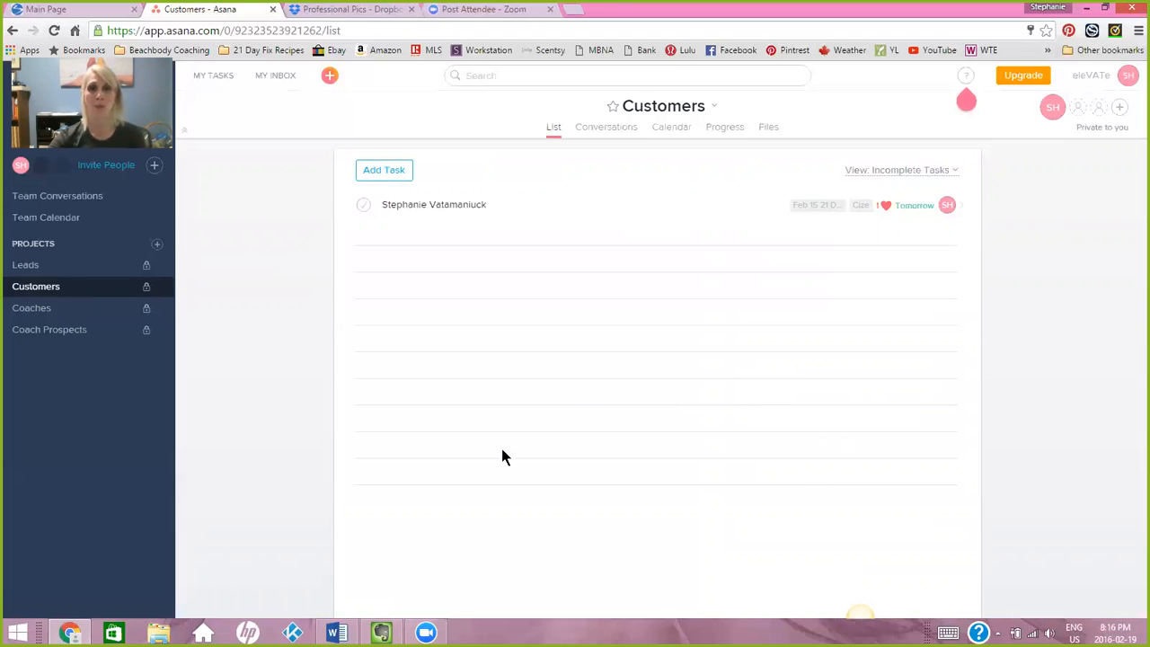
Open the remaining lead's task in the Leads project and mark it complete.
left_click(27, 265)
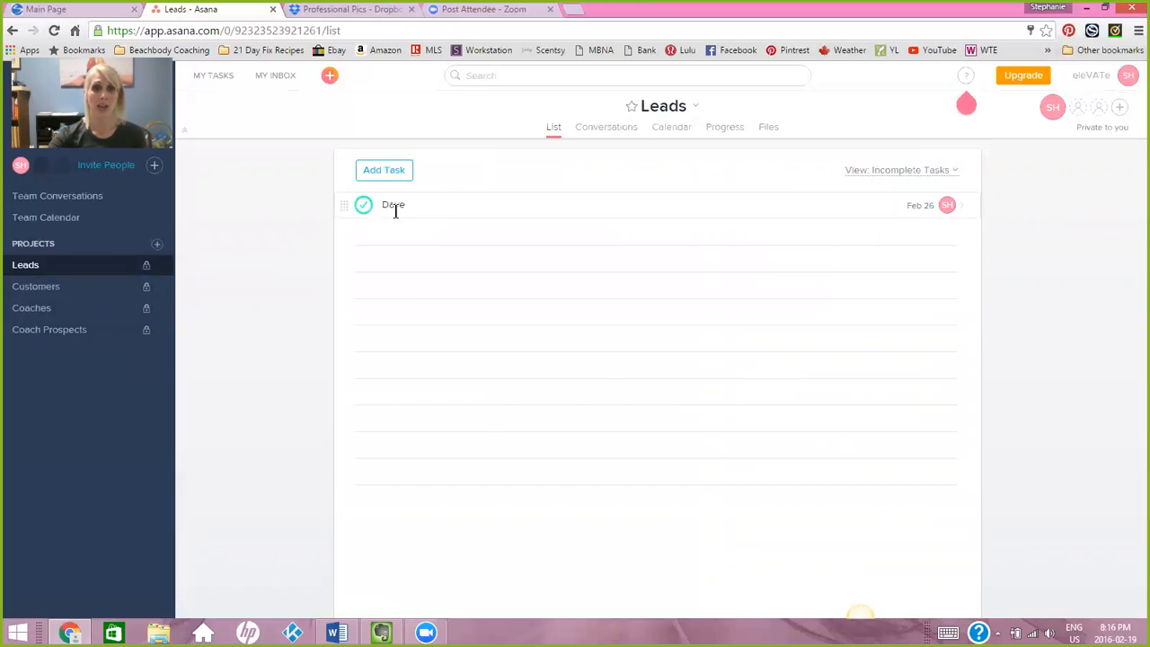
left_click(396, 206)
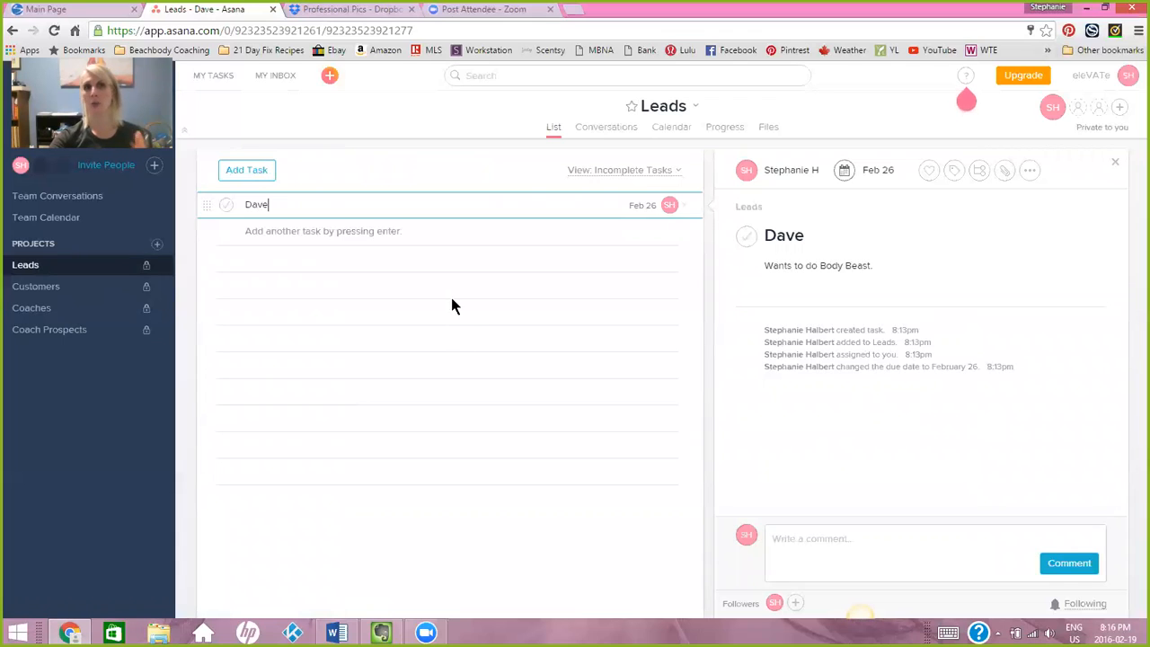
left_click(225, 207)
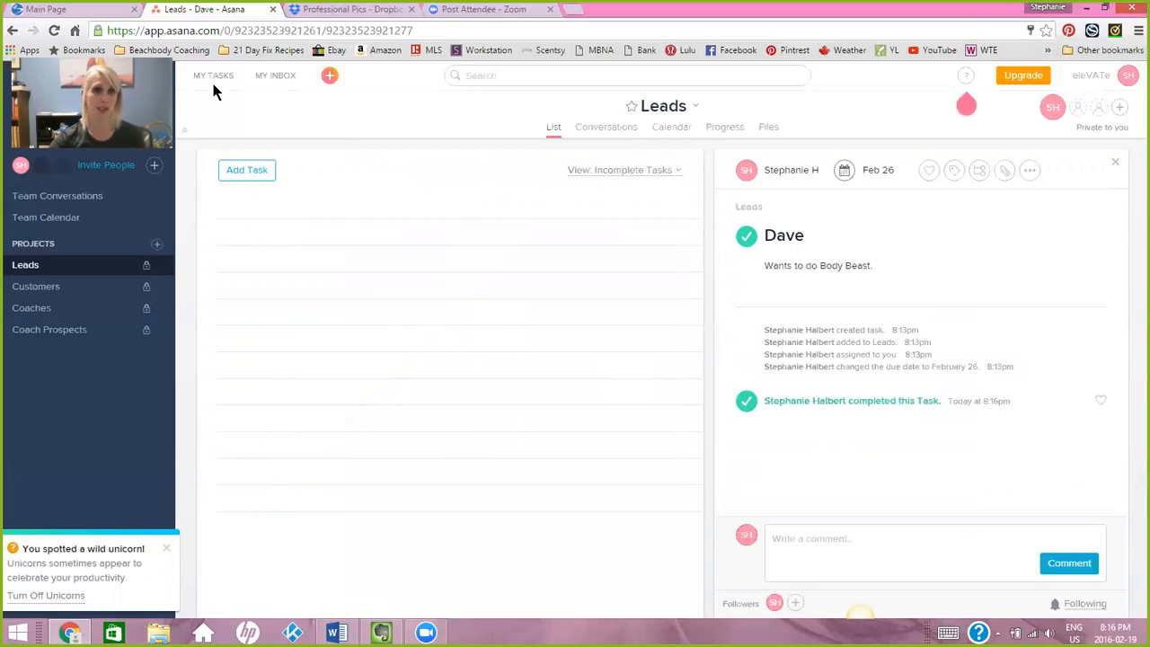
Search for the completed lead by first name and open the matching task from the Leads project.
left_click(492, 74)
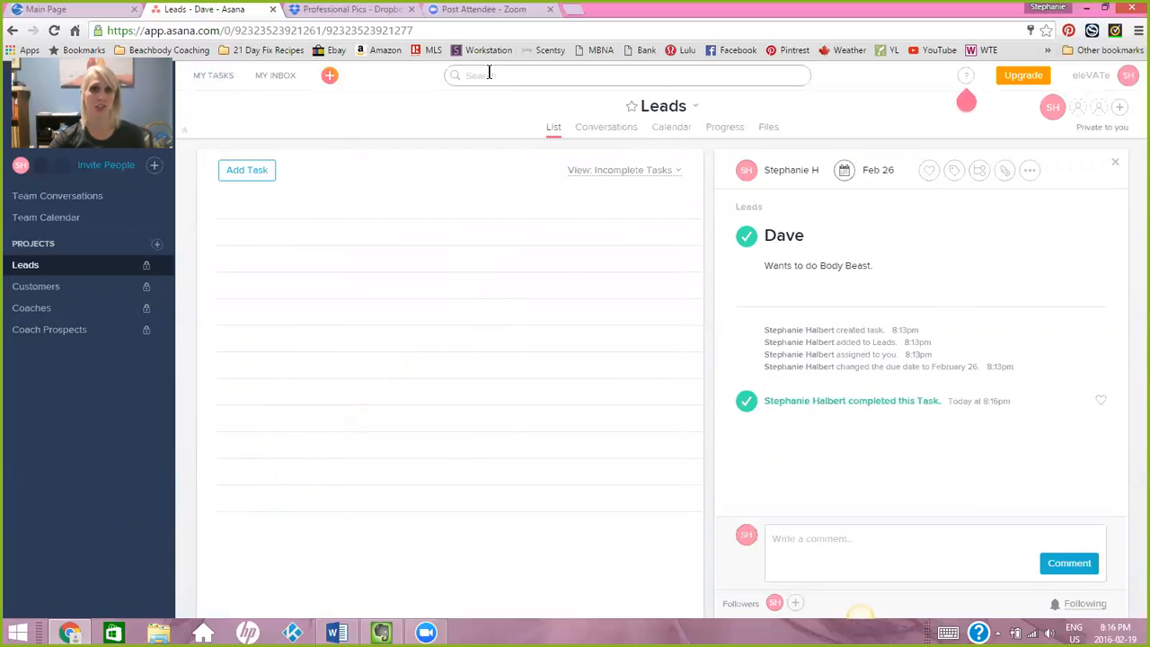
type("Dave")
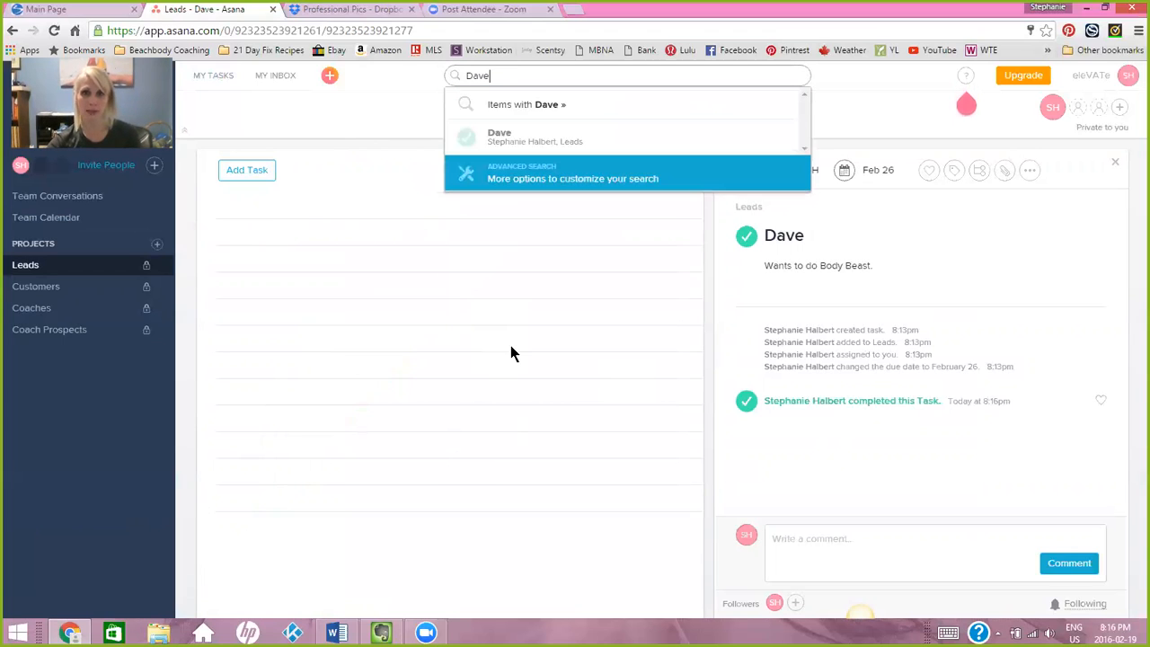
left_click(512, 141)
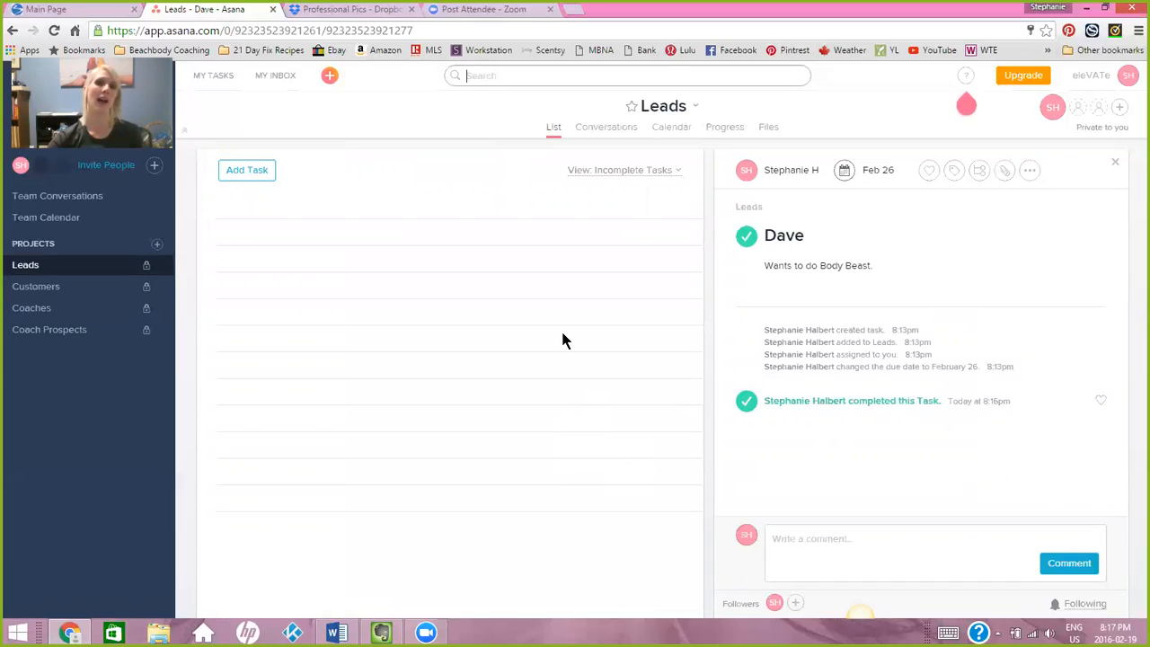
Reopen the completed lead's task as incomplete and mark it complete again.
left_click(744, 238)
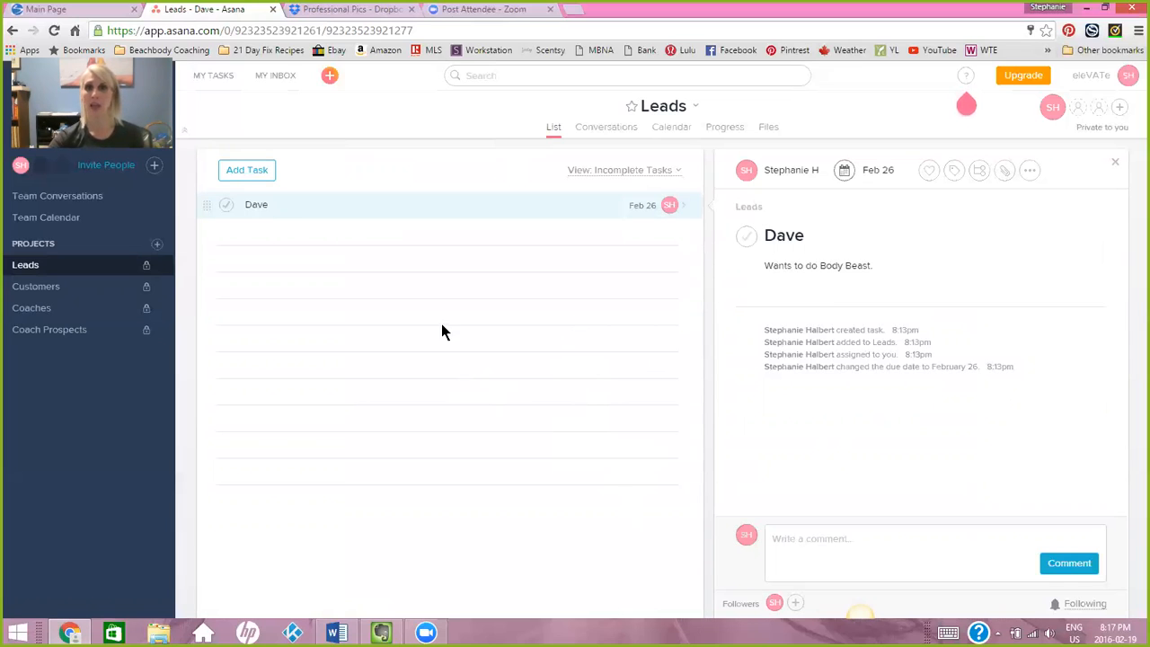
left_click(226, 207)
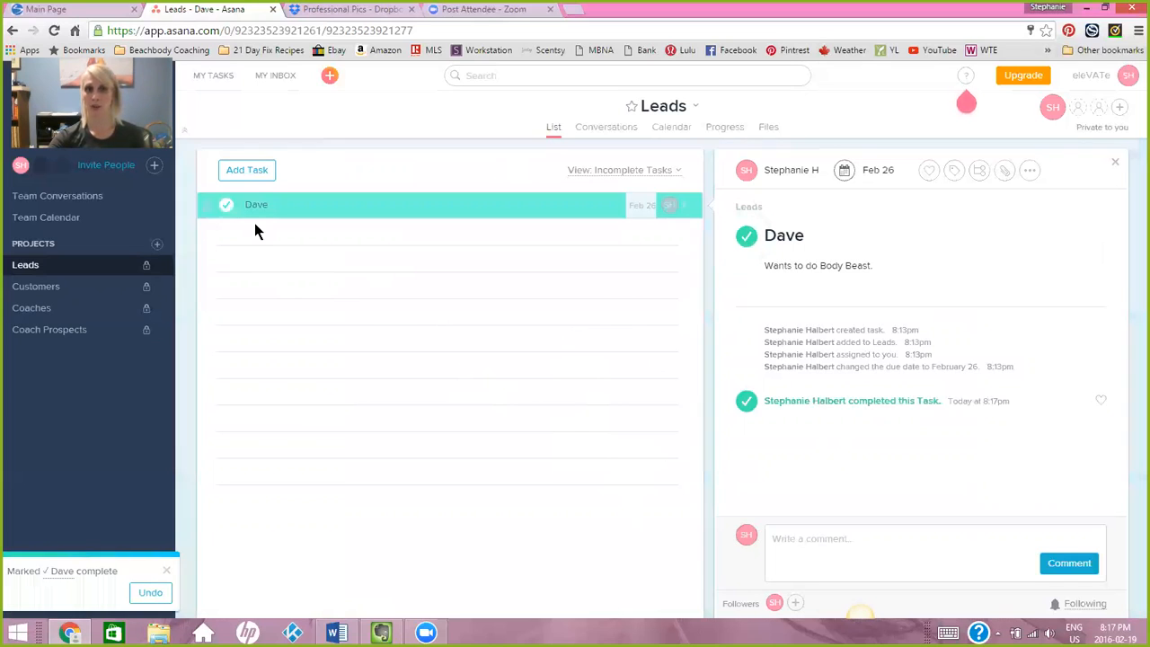